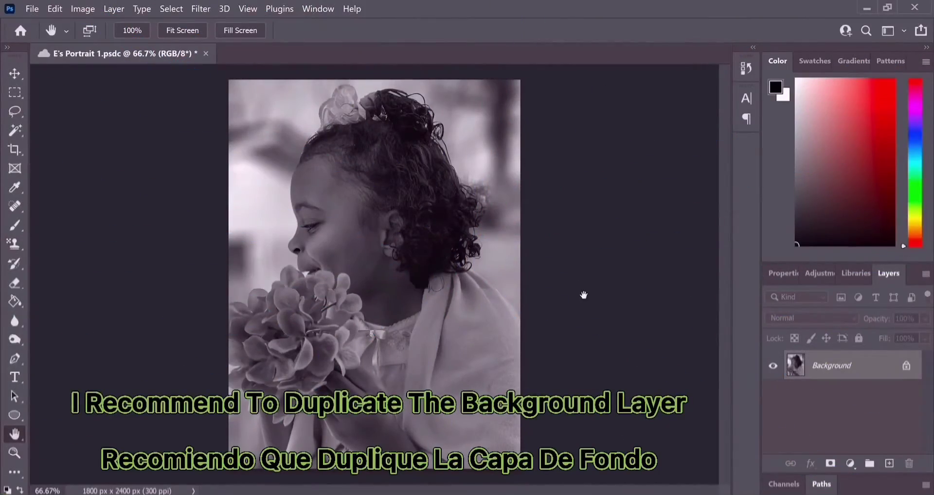
# Duplicate the photo layer to create a Background copy
pyautogui.rightClick(838, 369)
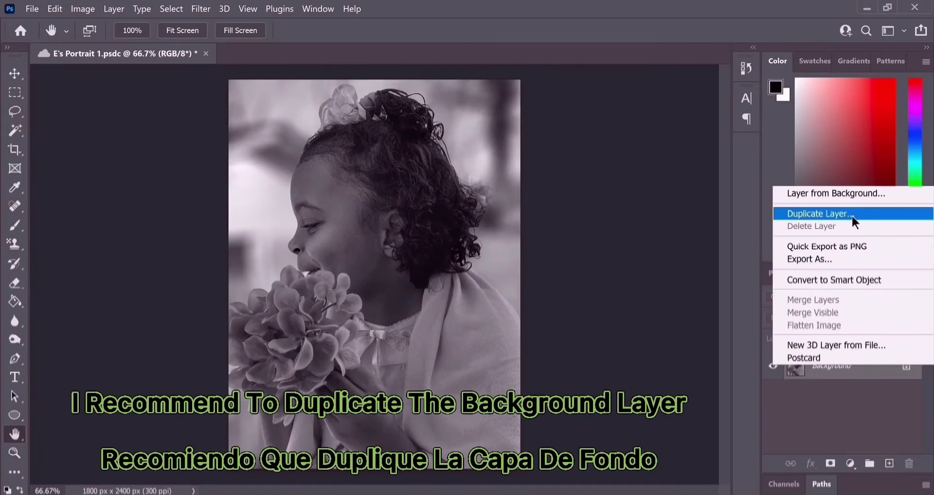
pyautogui.click(855, 222)
pyautogui.click(597, 132)
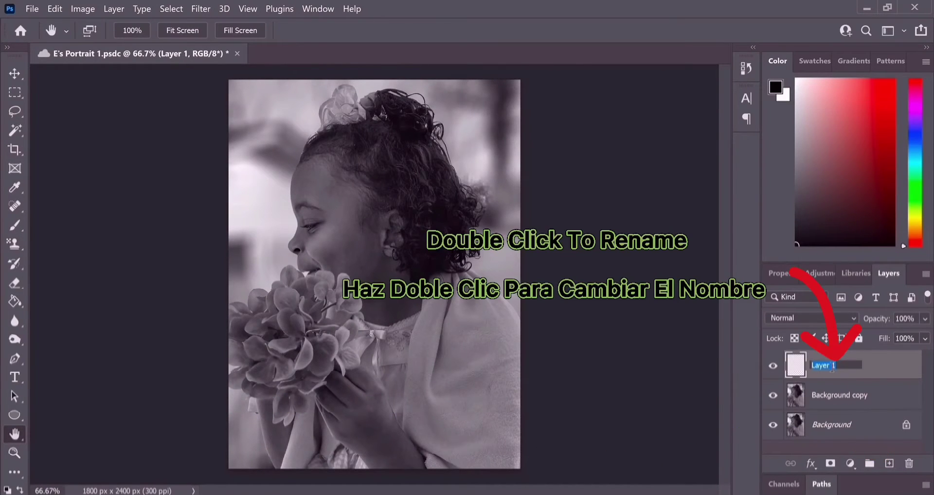
# Name the two new blank layers Outline and Background, then select the Outline layer
pyautogui.press('Return')
pyautogui.rightClick(843, 393)
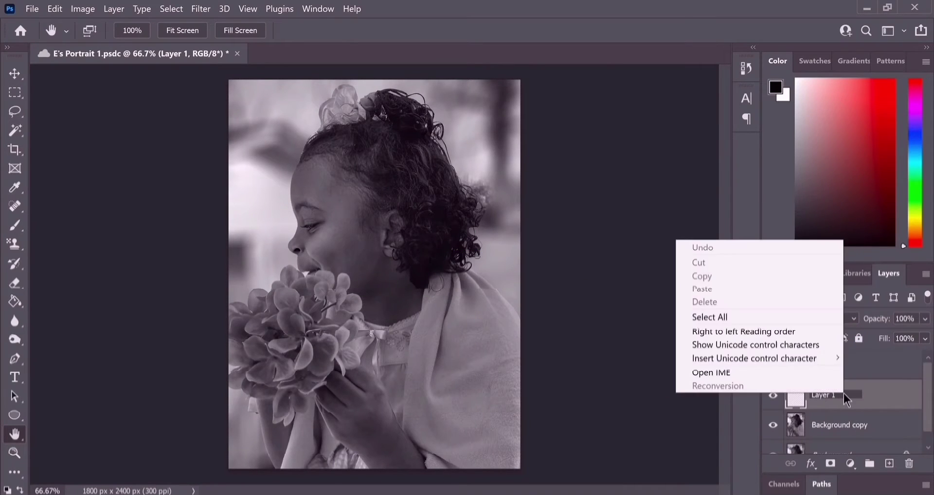
pyautogui.press('Escape')
pyautogui.write('Background')
pyautogui.press('Return')
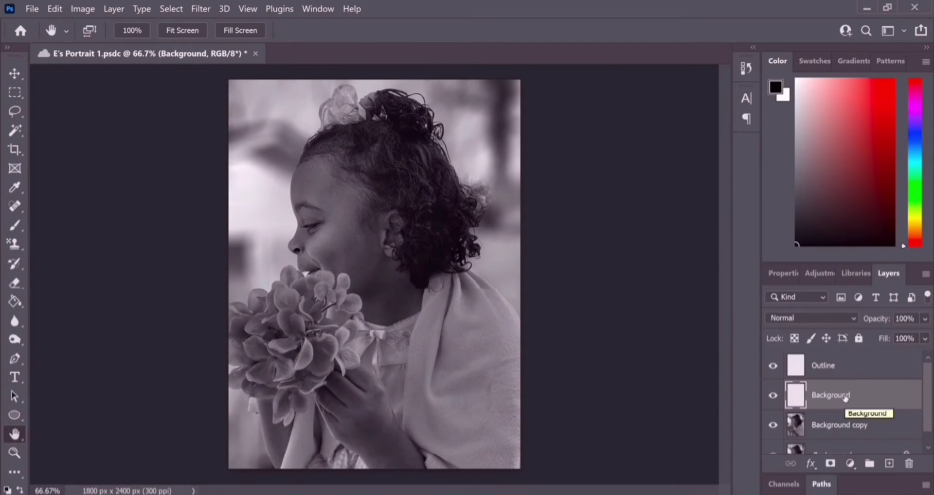
pyautogui.click(827, 365)
pyautogui.click(16, 455)
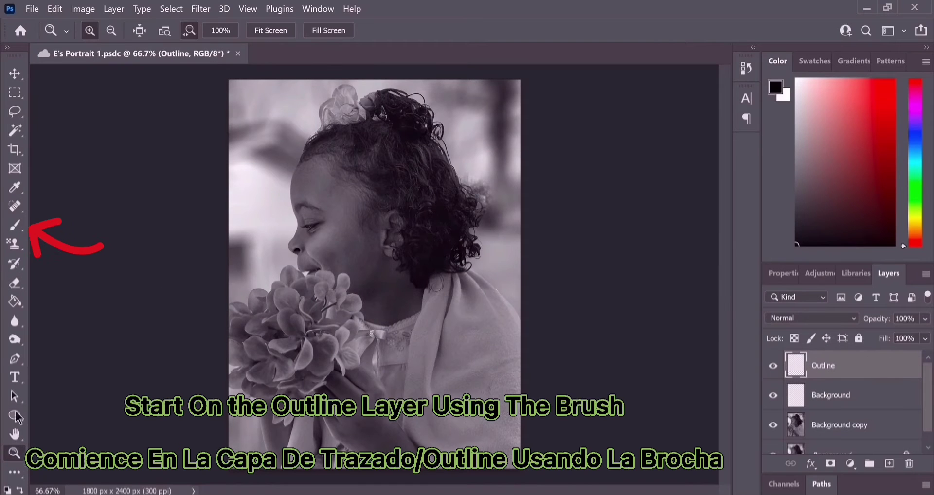
# Set the zoom to 25% and trace black angular lines around the hair bun and flowers
pyautogui.click(239, 197)
pyautogui.click(240, 197)
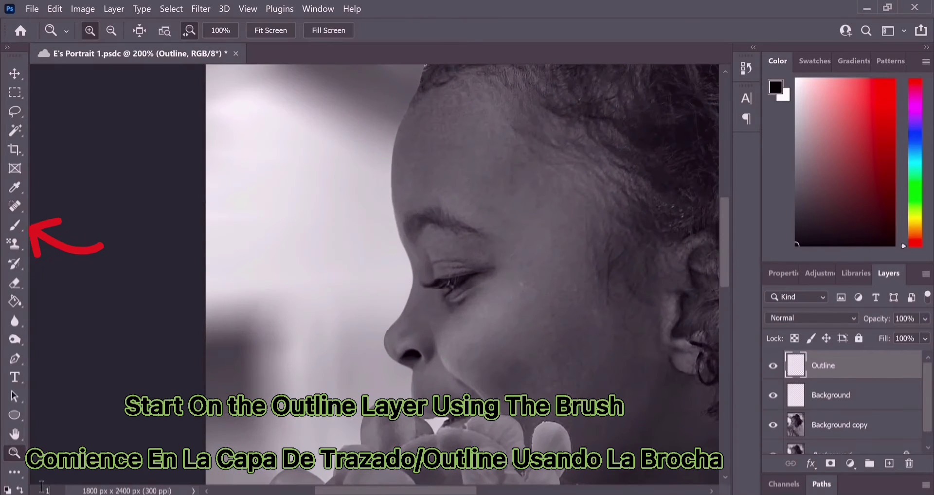
pyautogui.write('25')
pyautogui.press('Return')
pyautogui.press('h')
pyautogui.moveTo(204, 193); pyautogui.dragTo(215, 320)
pyautogui.press('b')
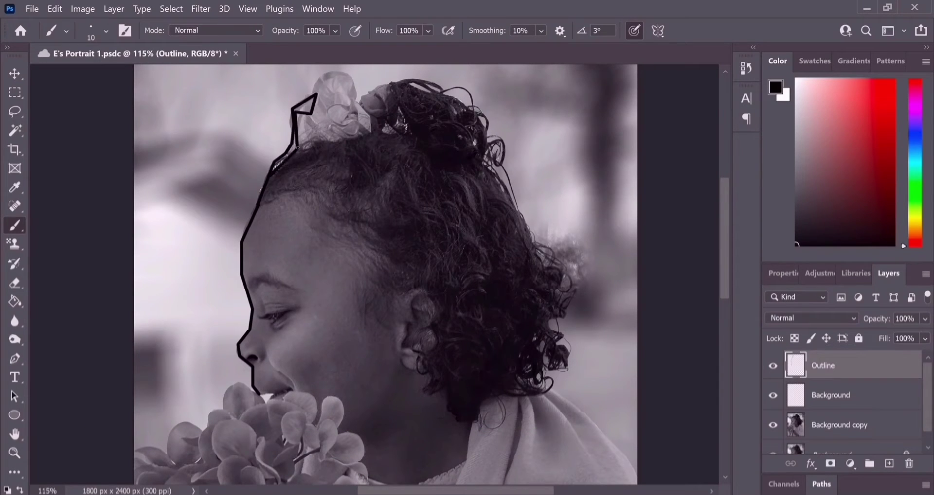
pyautogui.moveTo(431, 155)
pyautogui.mouseDown()
pyautogui.moveTo(501, 146)
pyautogui.moveTo(324, 118)
pyautogui.mouseUp()
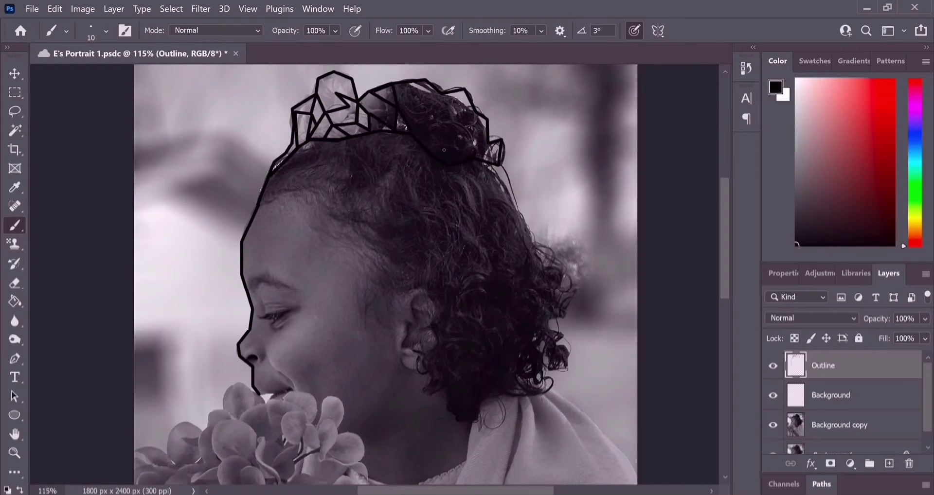
# Toggle the photo to check the outline, then redo the strokes down the hair's right side
pyautogui.click(773, 425)
pyautogui.click(773, 424)
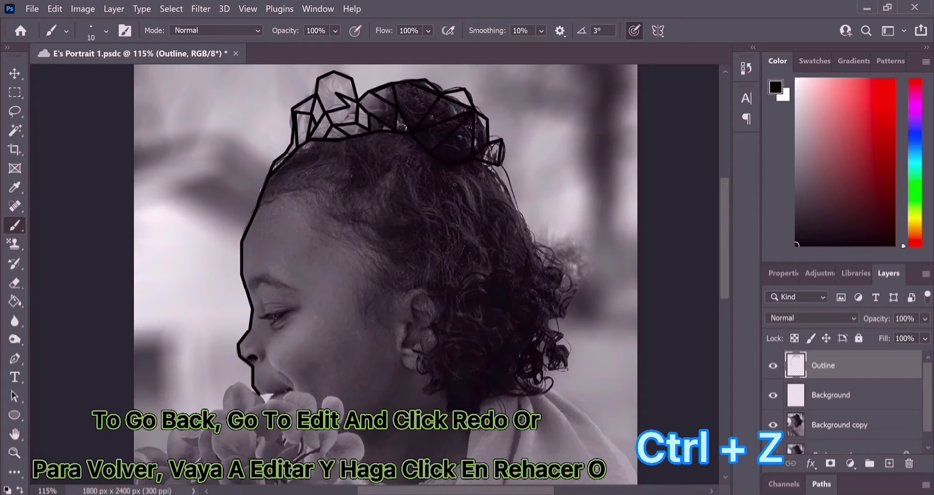
pyautogui.click(55, 8)
pyautogui.click(109, 33)
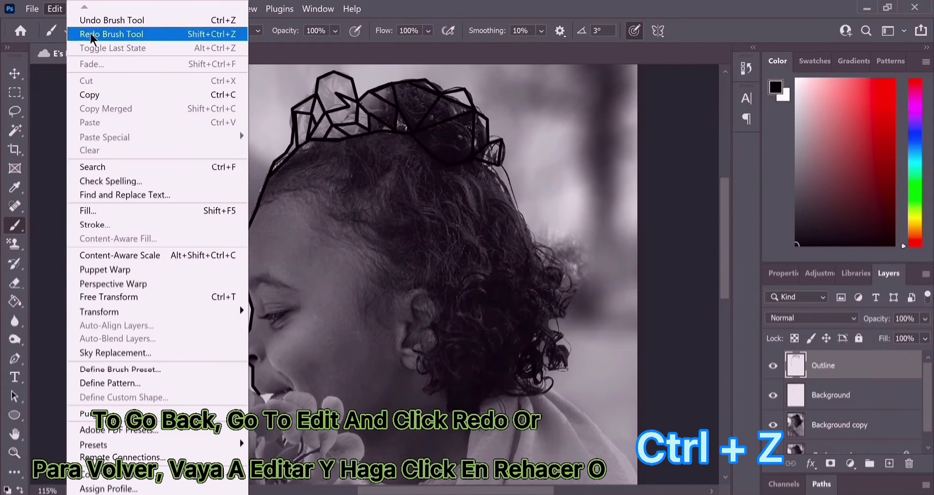
pyautogui.moveTo(486, 160); pyautogui.dragTo(553, 266)
pyautogui.hotkey('ctrl', 'shift', 'z')
pyautogui.hotkey('ctrl', 'shift', 'z')
pyautogui.hotkey('ctrl', 'shift', 'z')
pyautogui.hotkey('ctrl', 'shift', 'z')
pyautogui.hotkey('ctrl', 'shift', 'z')
pyautogui.hotkey('ctrl', 'shift', 'z')
pyautogui.hotkey('ctrl', 'shift', 'z')
pyautogui.hotkey('ctrl', 'shift', 'z')
pyautogui.hotkey('ctrl', 'shift', 'z')
pyautogui.hotkey('ctrl', 'shift', 'z')
pyautogui.hotkey('ctrl', 'shift', 'z')
pyautogui.hotkey('ctrl', 'shift', 'z')
pyautogui.hotkey('ctrl', 'shift', 'z')
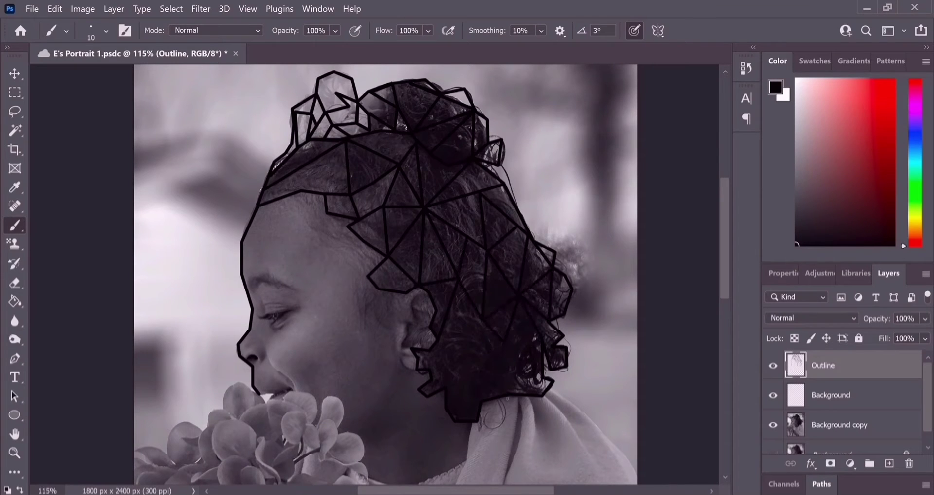
pyautogui.hotkey('ctrl', 'shift', 'z')
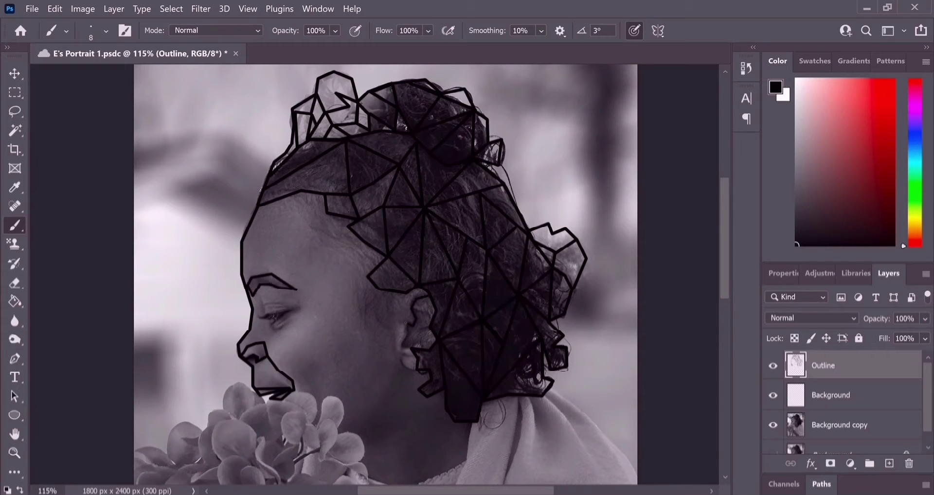
pyautogui.hotkey('ctrl', 'shift', 'z')
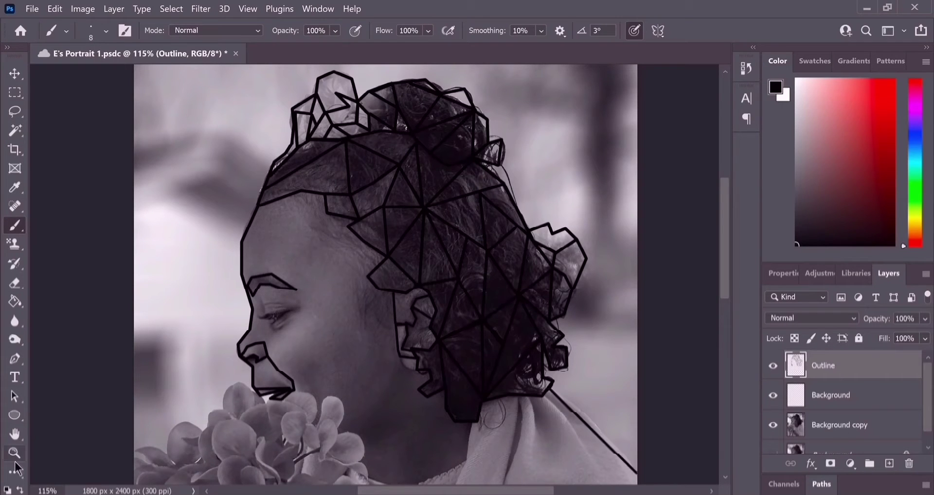
# Zoom in and center the face profile in view
pyautogui.click(14, 452)
pyautogui.click(254, 327)
pyautogui.click(15, 433)
pyautogui.moveTo(263, 272); pyautogui.dragTo(254, 259)
# Outline the eyelid, cheek and jaw with straight black lines using a size 6 brush
pyautogui.click(11, 229)
pyautogui.hotkey('ctrl', 'shift', 'z')
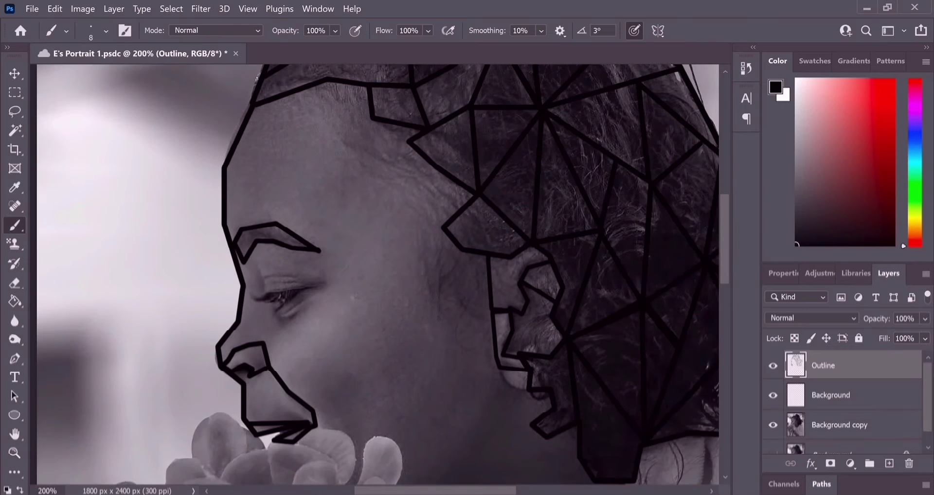
pyautogui.press(']')
pyautogui.keyDown('shift'); pyautogui.click(494, 355); pyautogui.keyUp('shift')
pyautogui.keyDown('shift'); pyautogui.click(417, 214); pyautogui.keyUp('shift')
pyautogui.keyDown('shift'); pyautogui.click(337, 374); pyautogui.keyUp('shift')
pyautogui.moveTo(337, 373)
pyautogui.mouseDown()
pyautogui.moveTo(503, 250)
pyautogui.moveTo(481, 306)
pyautogui.mouseUp()
pyautogui.moveTo(482, 251); pyautogui.dragTo(413, 180)
pyautogui.hotkey('ctrl', 'z')
# Outline the flower tops and the petals beneath the chin with jagged lines
pyautogui.moveTo(503, 249); pyautogui.dragTo(152, 268)
pyautogui.hscroll(-2, 153, 268)
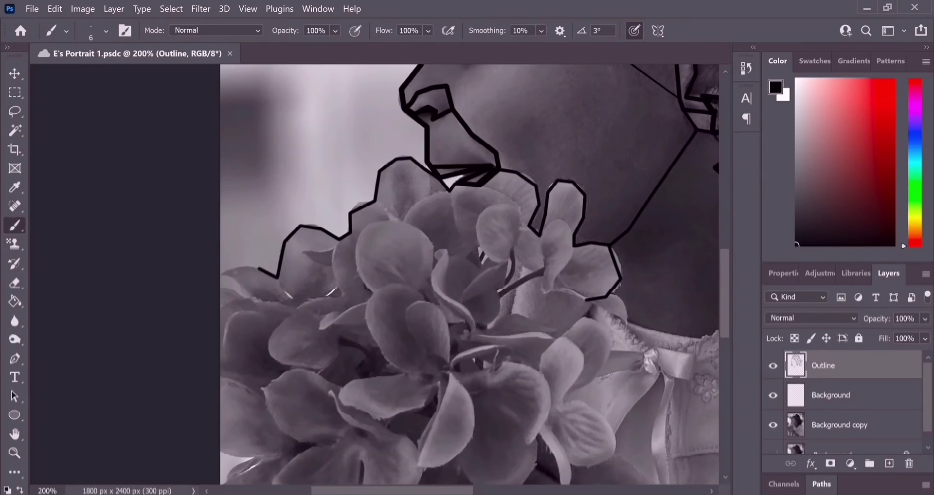
pyautogui.keyDown('shift'); pyautogui.click(295, 307); pyautogui.keyUp('shift')
pyautogui.keyDown('shift'); pyautogui.click(345, 295); pyautogui.keyUp('shift')
pyautogui.keyDown('shift'); pyautogui.click(334, 240); pyautogui.keyUp('shift')
pyautogui.moveTo(358, 281)
pyautogui.mouseDown()
pyautogui.moveTo(430, 253)
pyautogui.moveTo(458, 257)
pyautogui.moveTo(482, 186)
pyautogui.mouseUp()
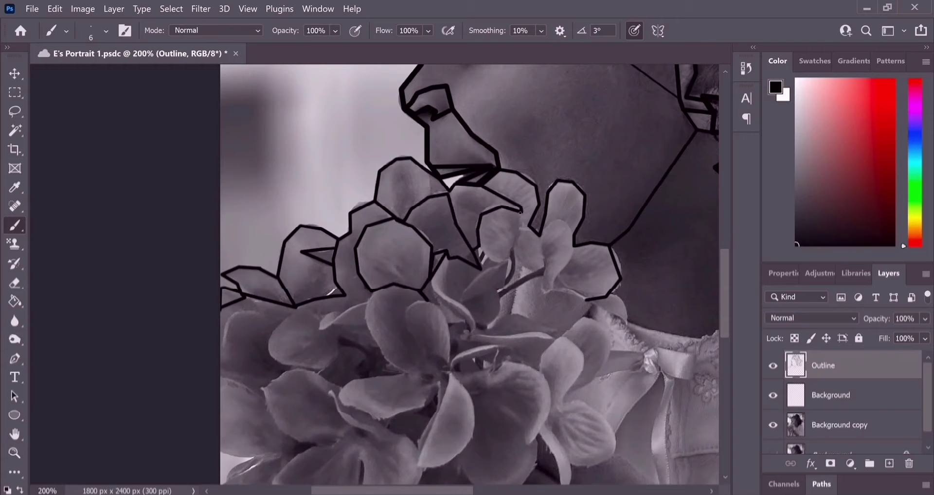
pyautogui.moveTo(536, 269); pyautogui.dragTo(498, 315)
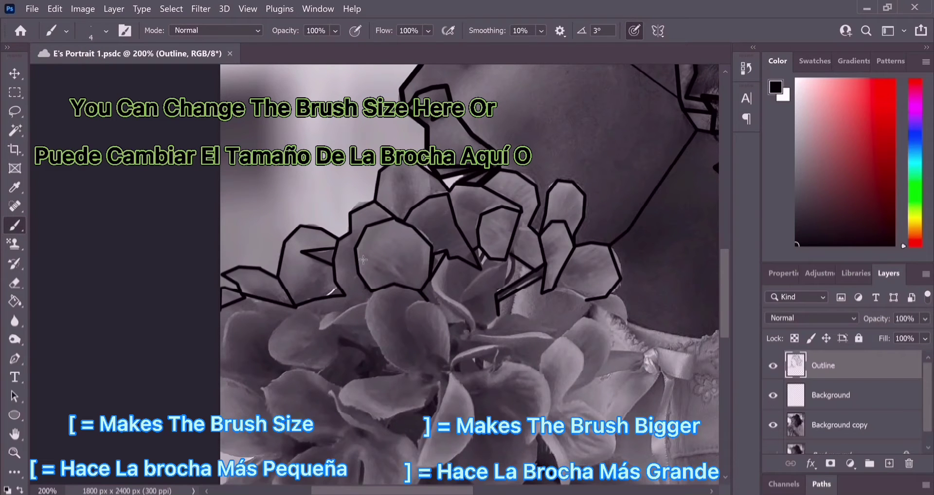
# Outline more bouquet petals and the leaves on the left, then save the document
pyautogui.moveTo(583, 319); pyautogui.dragTo(561, 401)
pyautogui.moveTo(554, 335)
pyautogui.mouseDown()
pyautogui.moveTo(447, 372)
pyautogui.moveTo(432, 280)
pyautogui.moveTo(506, 333)
pyautogui.mouseUp()
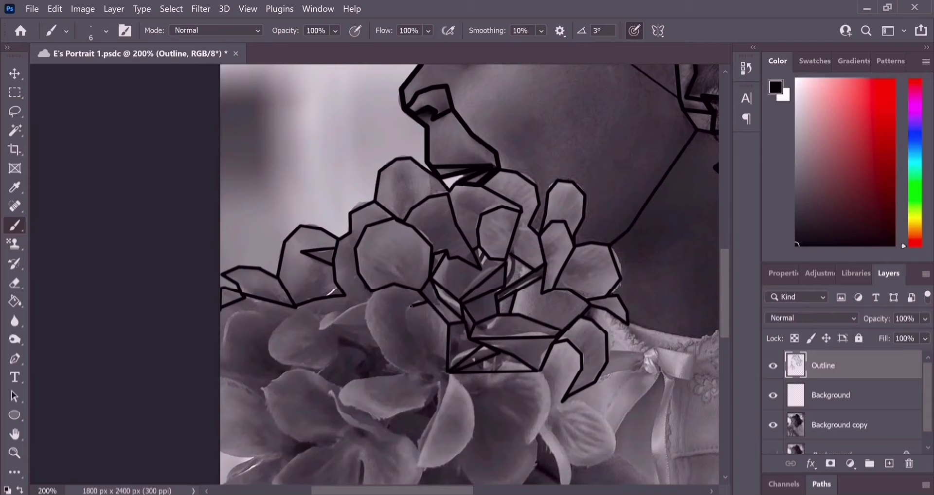
pyautogui.moveTo(411, 305); pyautogui.dragTo(423, 464)
pyautogui.moveTo(447, 372); pyautogui.dragTo(338, 335)
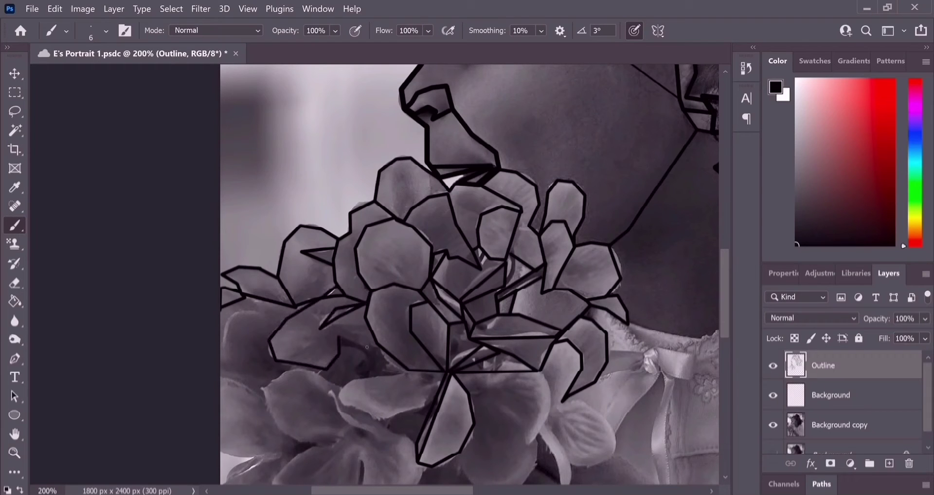
pyautogui.moveTo(409, 370); pyautogui.dragTo(360, 379)
pyautogui.moveTo(223, 319); pyautogui.dragTo(294, 308)
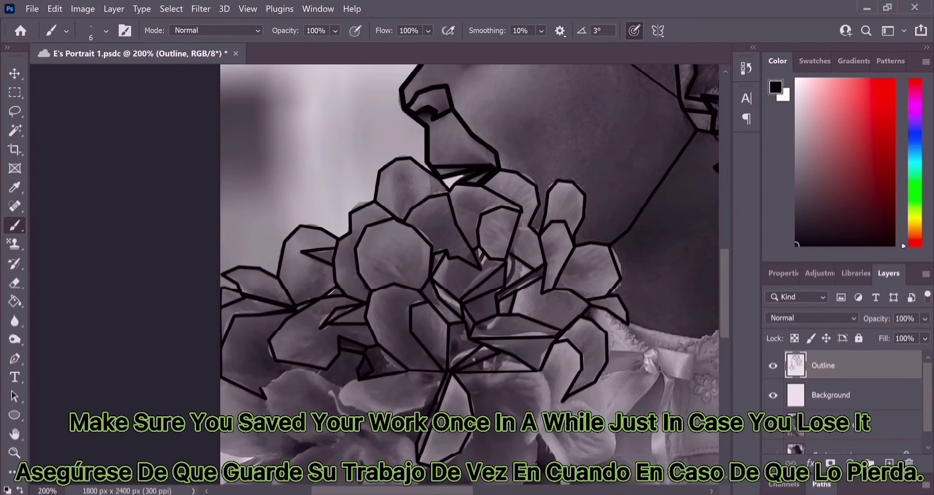
pyautogui.hotkey('ctrl', 's')
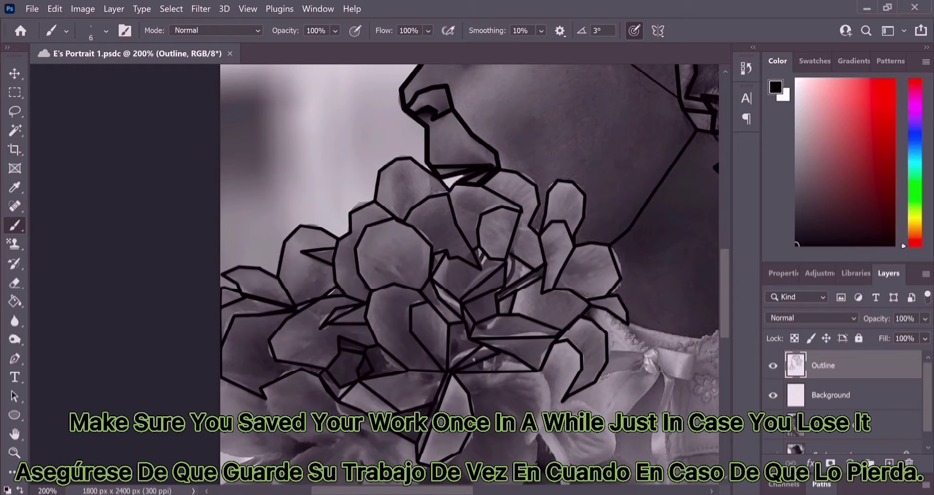
pyautogui.moveTo(369, 368); pyautogui.dragTo(336, 215)
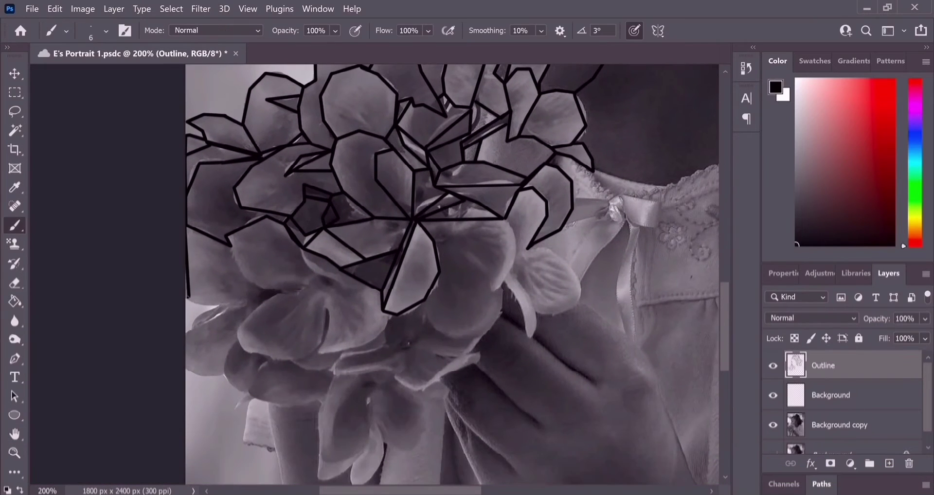
# Outline the lower-left leaf and the lower, right-side and lowest petals
pyautogui.moveTo(251, 283); pyautogui.dragTo(221, 302)
pyautogui.moveTo(241, 341)
pyautogui.mouseDown()
pyautogui.moveTo(350, 339)
pyautogui.moveTo(367, 287)
pyautogui.mouseUp()
pyautogui.moveTo(236, 405)
pyautogui.mouseDown()
pyautogui.moveTo(350, 359)
pyautogui.moveTo(275, 448)
pyautogui.mouseUp()
pyautogui.moveTo(332, 375)
pyautogui.mouseDown()
pyautogui.moveTo(410, 345)
pyautogui.moveTo(393, 377)
pyautogui.moveTo(501, 285)
pyautogui.mouseUp()
pyautogui.moveTo(437, 219); pyautogui.dragTo(515, 289)
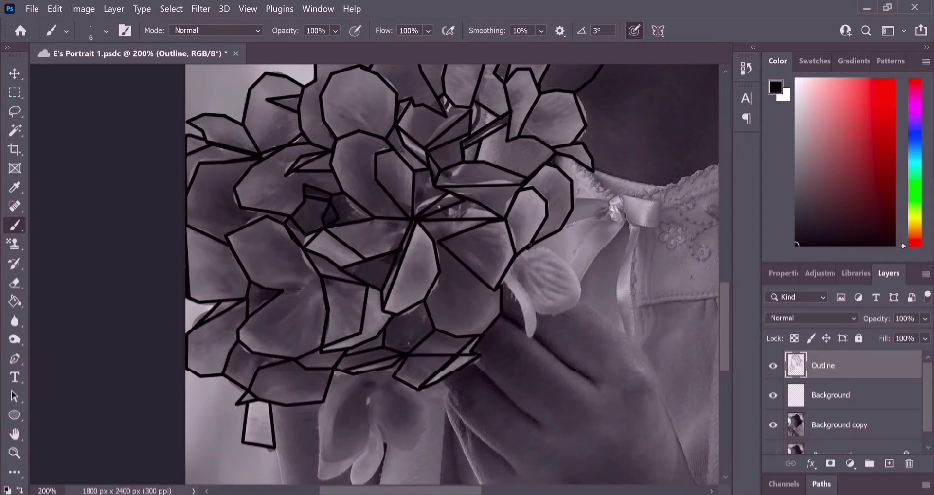
pyautogui.moveTo(518, 243); pyautogui.dragTo(578, 312)
pyautogui.moveTo(506, 279); pyautogui.dragTo(530, 336)
pyautogui.moveTo(450, 381); pyautogui.dragTo(340, 438)
pyautogui.moveTo(340, 404); pyautogui.dragTo(318, 477)
pyautogui.moveTo(389, 384)
pyautogui.mouseDown()
pyautogui.moveTo(367, 481)
pyautogui.moveTo(316, 457)
pyautogui.mouseUp()
# Outline the arm's right edge, add angular facet lines across it, and save
pyautogui.press('z')
pyautogui.moveTo(237, 181); pyautogui.dragTo(214, 182)
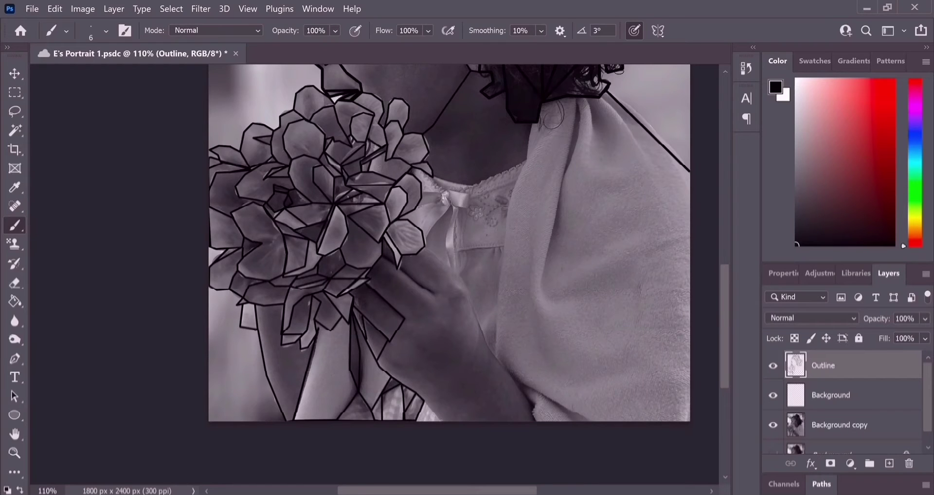
pyautogui.moveTo(535, 420); pyautogui.dragTo(424, 248)
pyautogui.hotkey('ctrl', 's')
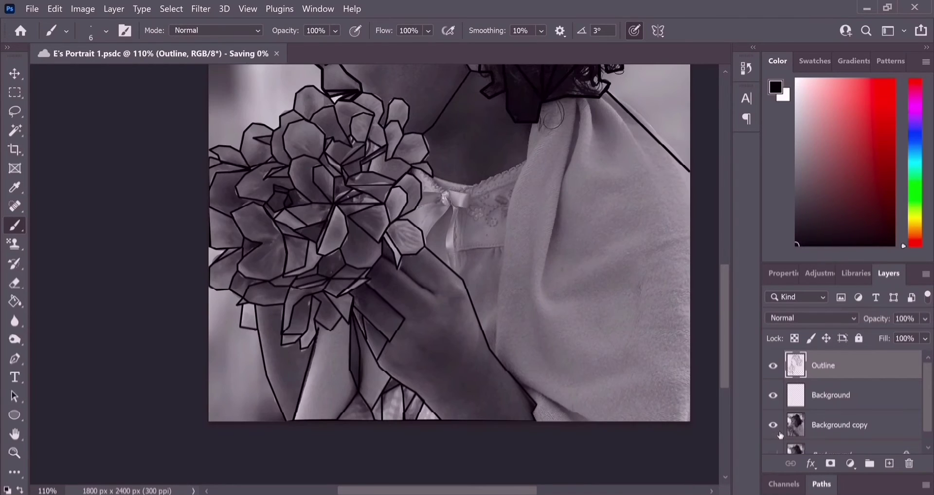
pyautogui.moveTo(432, 295); pyautogui.dragTo(464, 286)
pyautogui.moveTo(424, 401); pyautogui.dragTo(480, 329)
pyautogui.moveTo(441, 419); pyautogui.dragTo(489, 351)
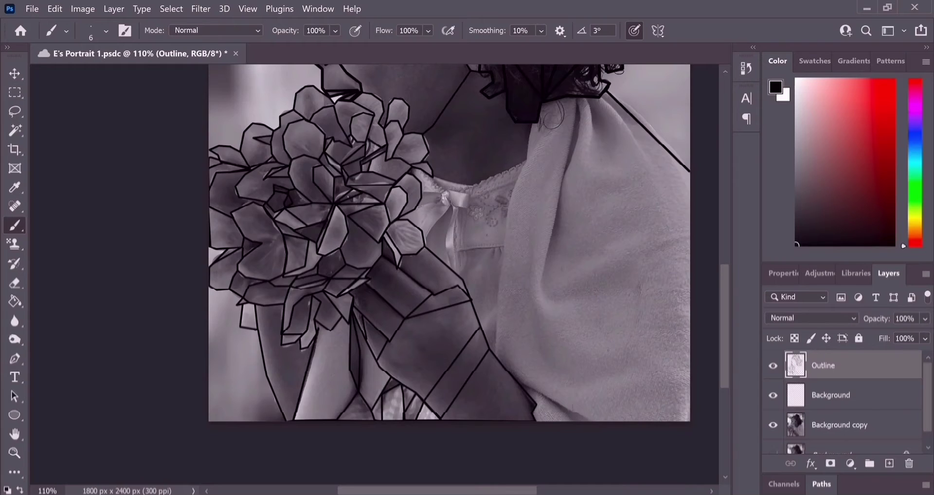
# Scroll around the canvas to check the outline's coverage
pyautogui.scroll(5, 402, 280)
pyautogui.scroll(-4, 368, 275)
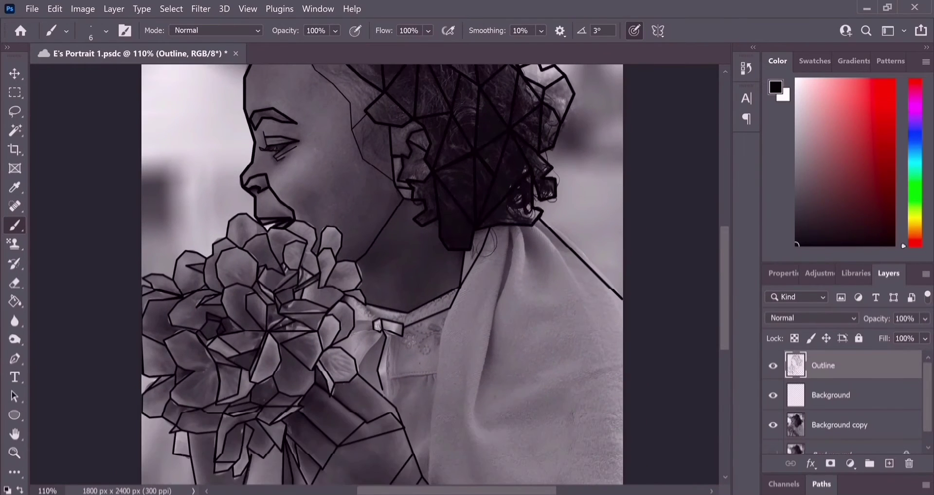
pyautogui.hscroll(4, 340, 272)
pyautogui.scroll(-3, 340, 272)
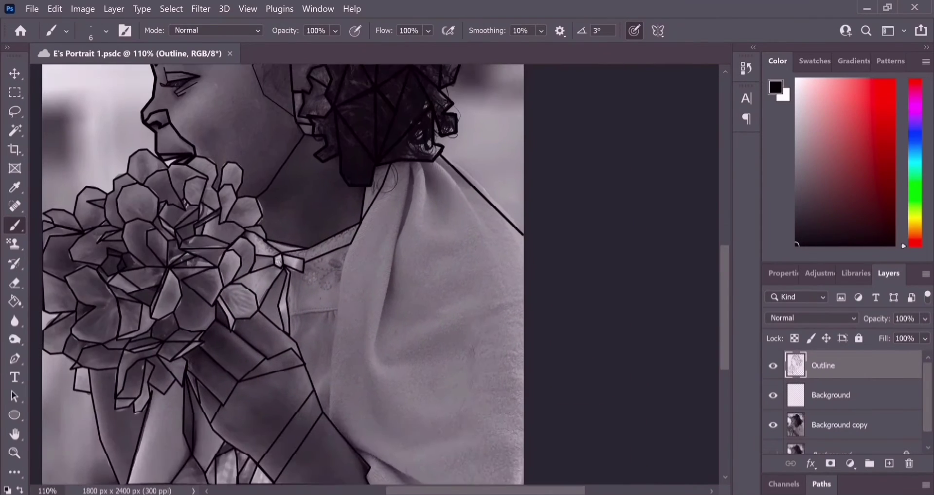
pyautogui.hscroll(4, 282, 272)
pyautogui.scroll(-2, 282, 272)
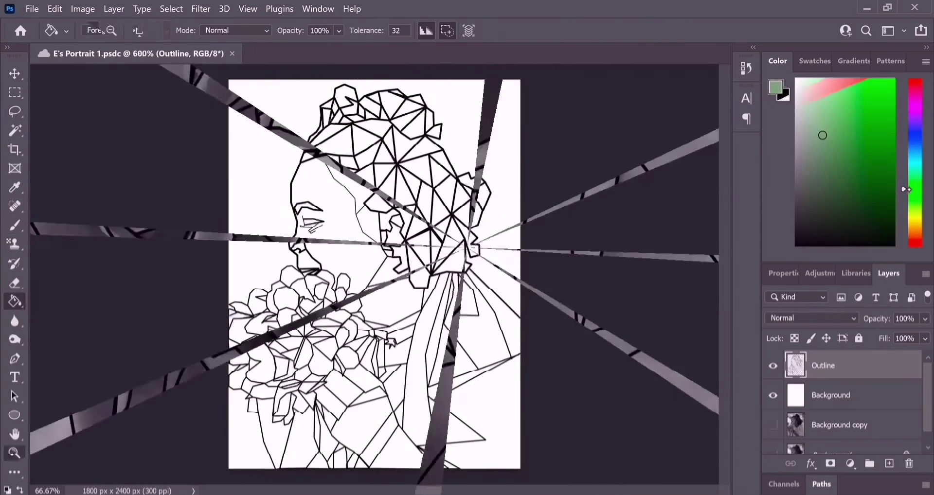
# Bucket-fill ten hair facets dark green
pyautogui.click(414, 124)
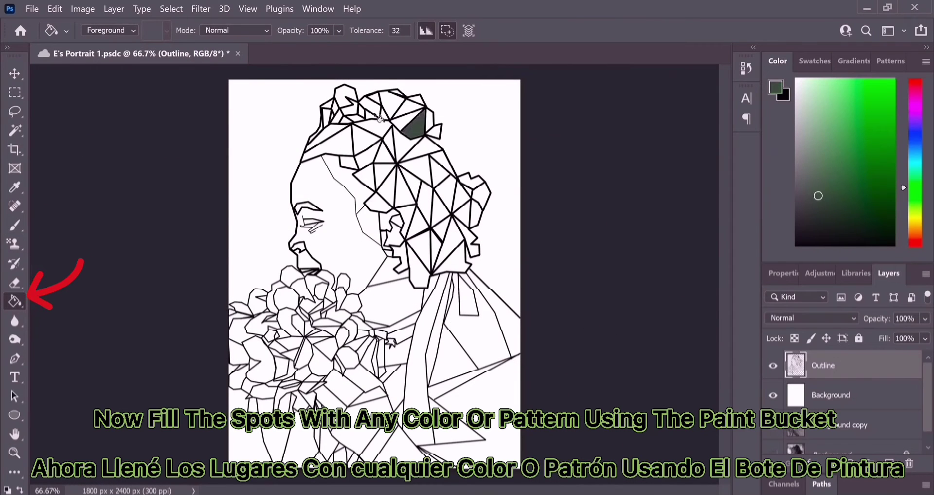
pyautogui.click(424, 201)
pyautogui.click(372, 128)
pyautogui.click(396, 94)
pyautogui.click(481, 194)
pyautogui.click(467, 236)
pyautogui.click(397, 221)
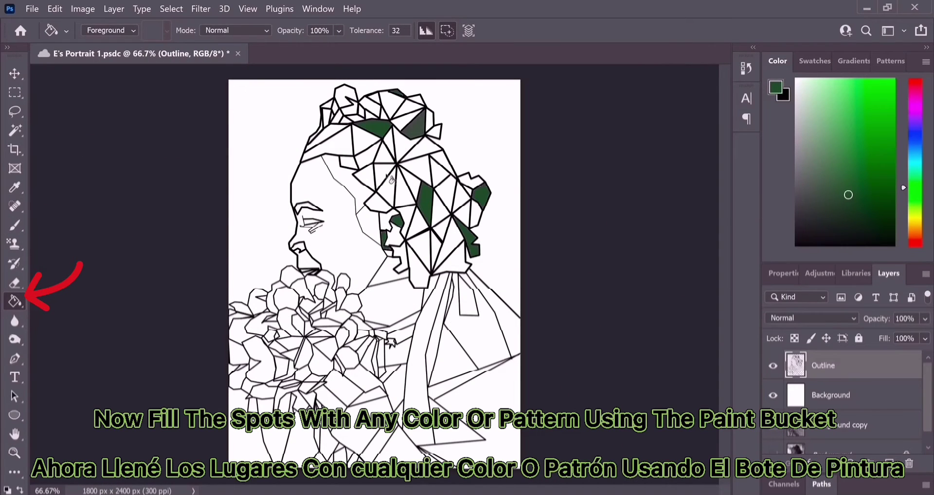
pyautogui.click(348, 162)
pyautogui.click(384, 175)
pyautogui.click(418, 277)
# Fill more hair facets in light, mid and pale greens
pyautogui.click(445, 193)
pyautogui.click(387, 155)
pyautogui.click(327, 143)
pyautogui.click(476, 213)
pyautogui.click(421, 151)
pyautogui.click(369, 105)
pyautogui.click(401, 258)
pyautogui.click(433, 131)
pyautogui.click(365, 180)
pyautogui.click(452, 259)
pyautogui.click(411, 184)
pyautogui.click(368, 226)
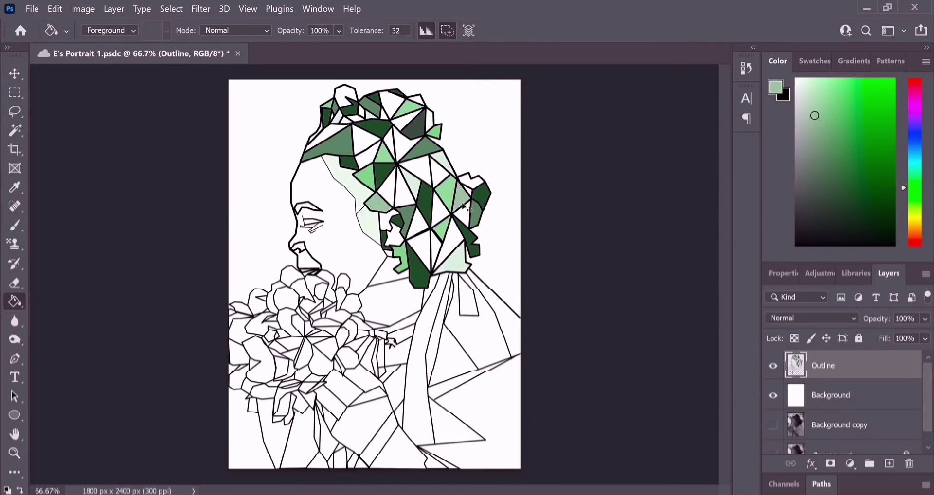
# Fill hair facets yellow-green and the cheek facets light blue
pyautogui.click(835, 115)
pyautogui.click(326, 136)
pyautogui.click(443, 175)
pyautogui.click(394, 235)
pyautogui.click(418, 248)
pyautogui.click(364, 154)
pyautogui.click(350, 100)
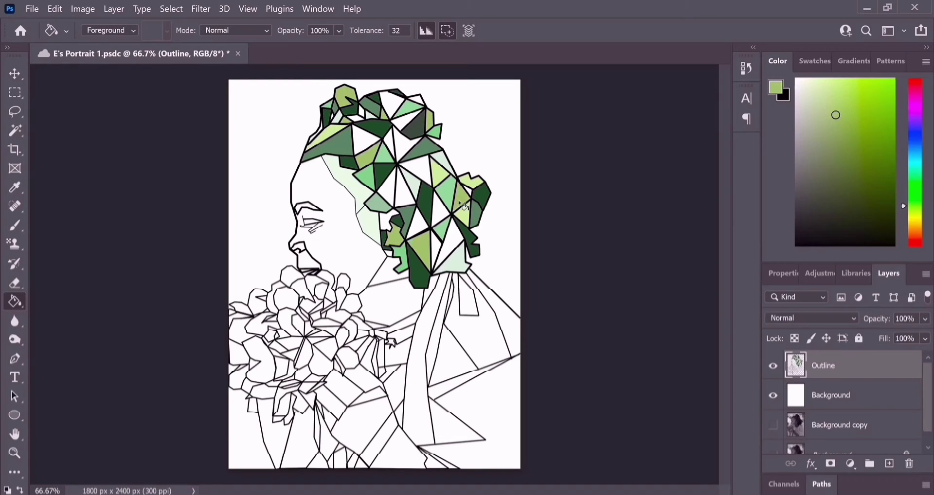
pyautogui.click(903, 156)
pyautogui.click(845, 132)
pyautogui.click(365, 209)
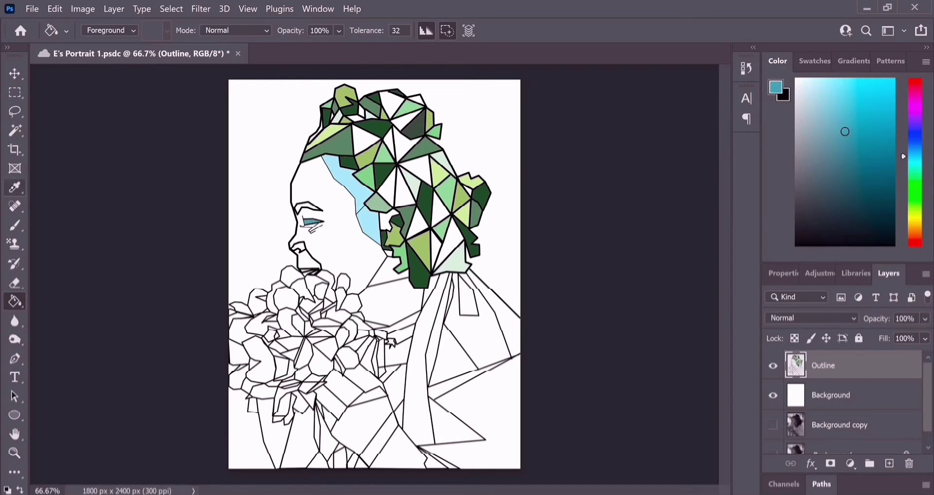
# Sample greens with the Eyedropper, then fill the face light blue
pyautogui.rightClick(14, 187)
pyautogui.click(368, 154)
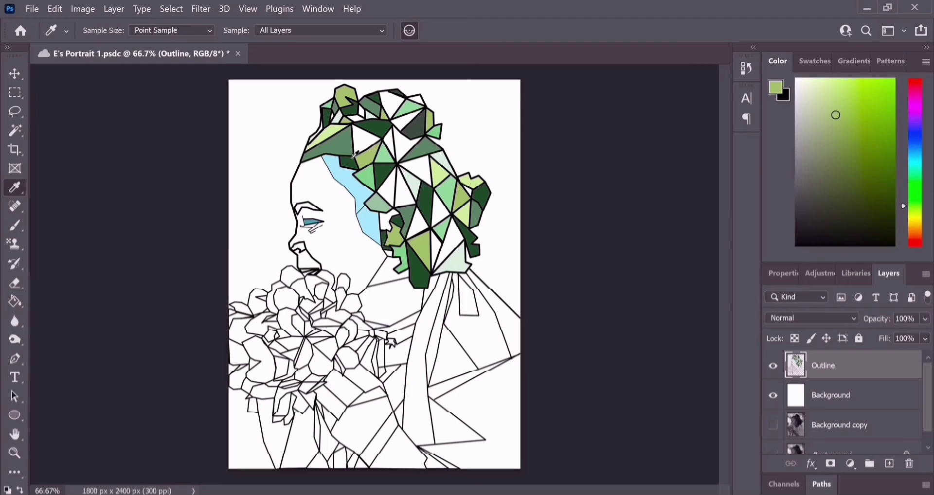
pyautogui.click(353, 159)
pyautogui.press('b')
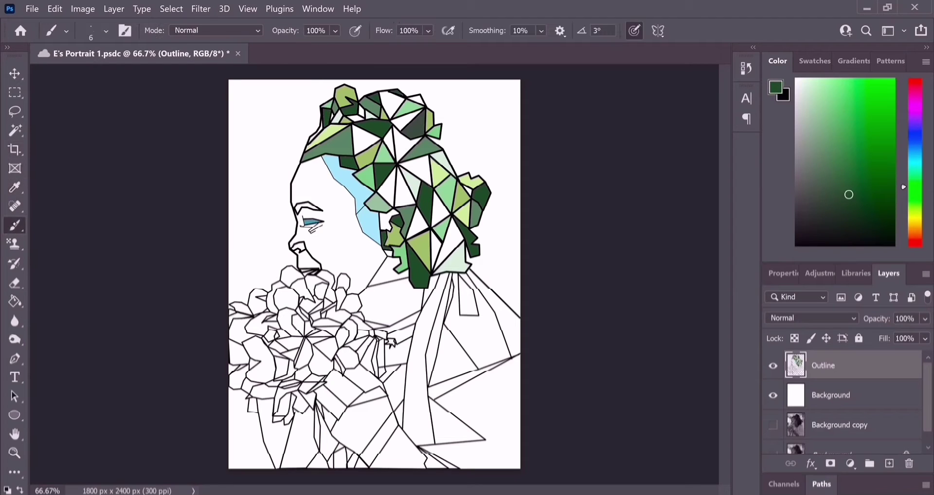
pyautogui.press('g')
pyautogui.keyDown('alt'); pyautogui.click(369, 214); pyautogui.keyUp('alt')
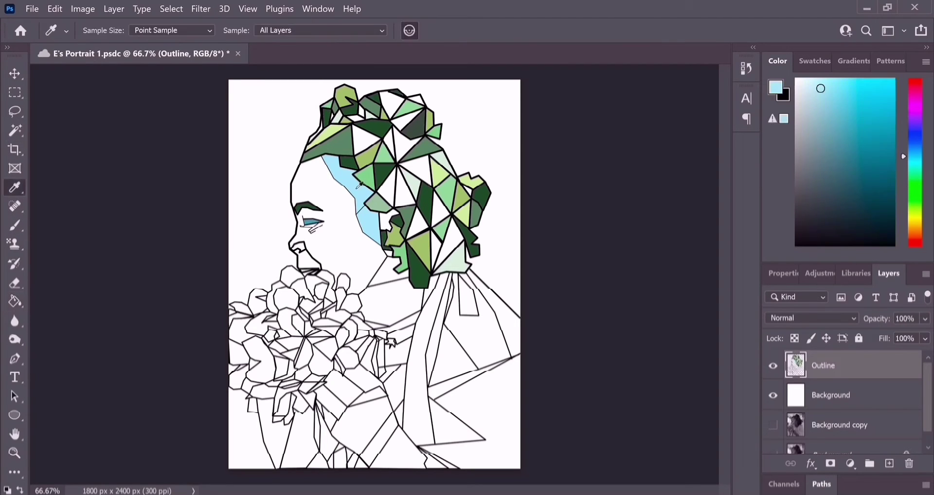
pyautogui.click(350, 251)
# Fill the strip between face and hair pale green and the eyebrow dark green
pyautogui.keyDown('alt'); pyautogui.click(374, 204); pyautogui.keyUp('alt')
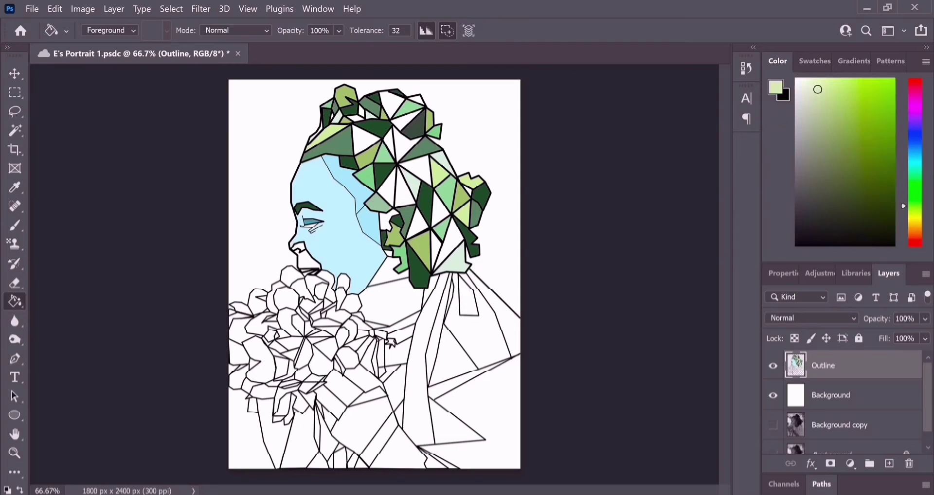
pyautogui.click(369, 223)
pyautogui.keyDown('alt'); pyautogui.click(353, 161); pyautogui.keyUp('alt')
pyautogui.click(314, 229)
pyautogui.keyDown('ctrl'); pyautogui.click(314, 230); pyautogui.keyUp('ctrl')
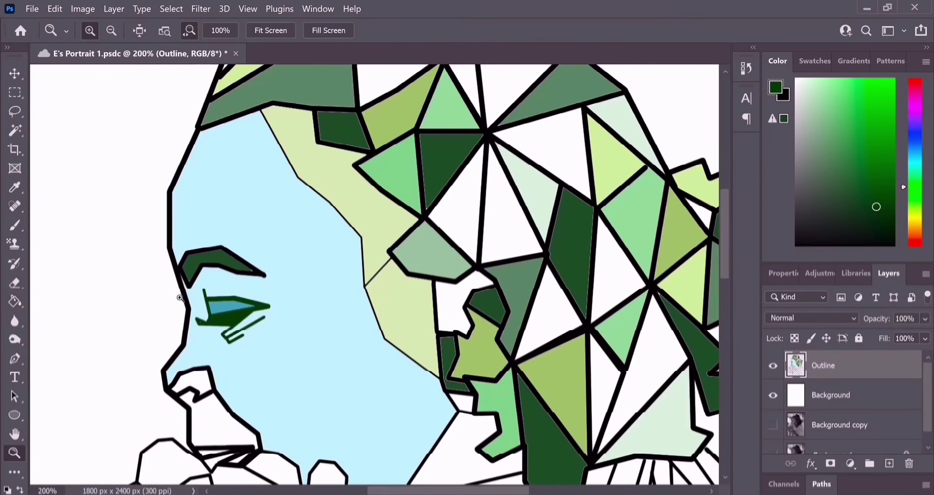
# Fill the upper eye region teal and the lip with a sampled dark green
pyautogui.scroll(-3, 206, 350)
pyautogui.click(189, 246)
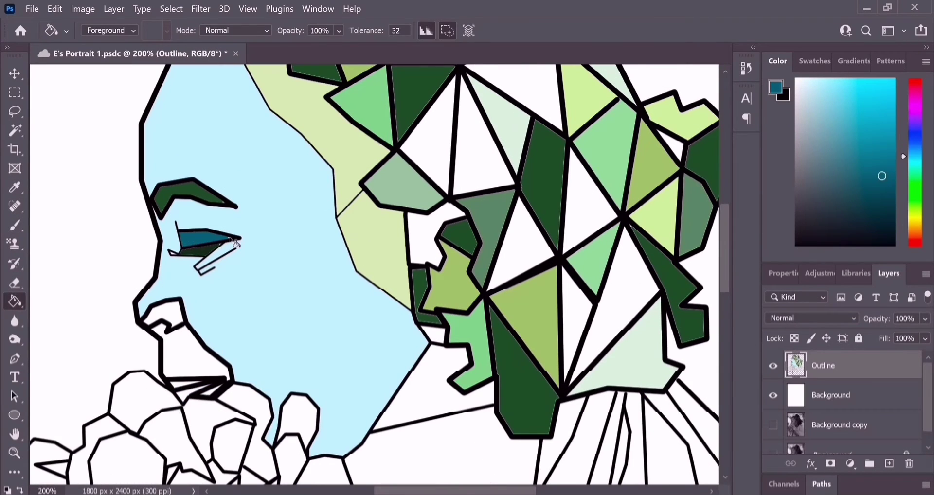
pyautogui.scroll(3, 226, 223)
pyautogui.press('b')
pyautogui.keyDown('alt'); pyautogui.click(164, 288); pyautogui.keyUp('alt')
pyautogui.press('z')
pyautogui.hotkey('ctrl', '1')
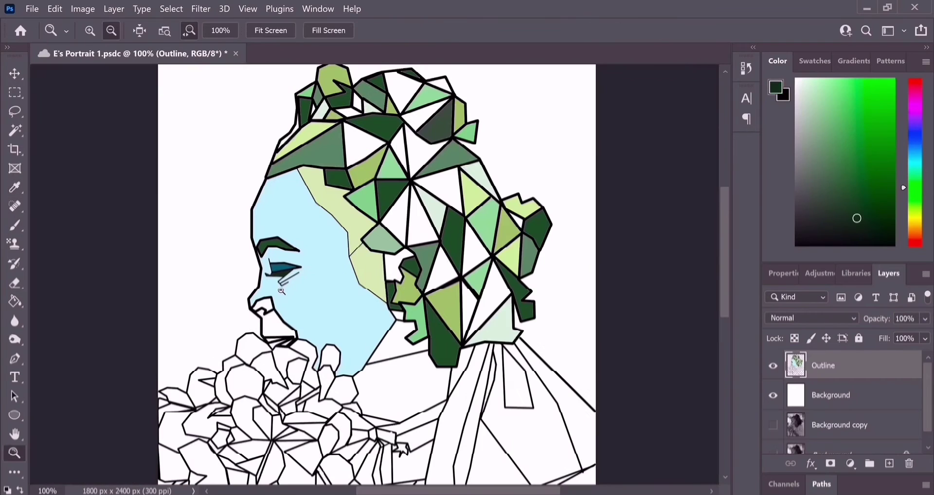
pyautogui.click(158, 299)
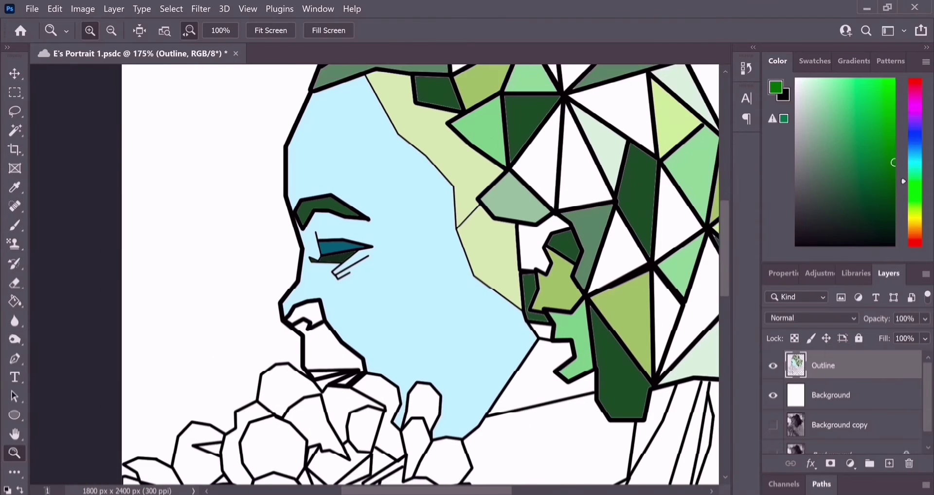
pyautogui.click(16, 301)
pyautogui.click(336, 362)
# Sample the light blue face colour and fill the nose area and nose tip
pyautogui.press('i')
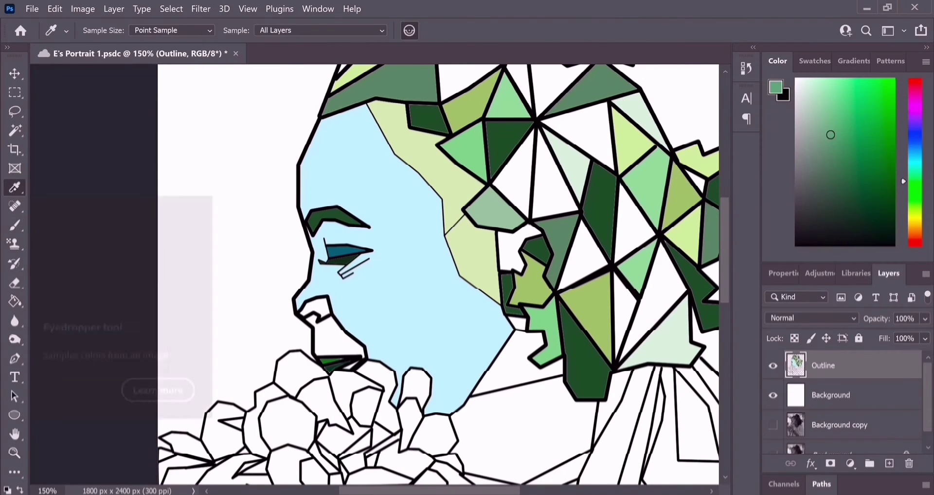
pyautogui.press('b')
pyautogui.hotkey('ctrl', '+')
pyautogui.hotkey('ctrl', '+')
pyautogui.press('z')
pyautogui.keyDown('alt'); pyautogui.click(197, 239); pyautogui.keyUp('alt')
pyautogui.press('i')
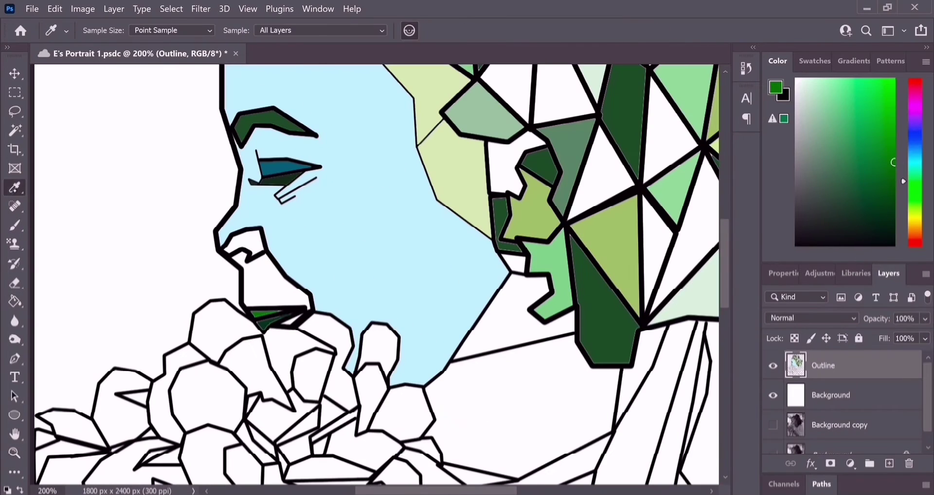
pyautogui.click(253, 204)
pyautogui.press('g')
pyautogui.click(272, 282)
pyautogui.click(830, 137)
# Recolour the whole face, trying teal and another colour before settling on light blue
pyautogui.click(243, 241)
pyautogui.click(390, 194)
pyautogui.click(842, 90)
pyautogui.click(388, 191)
pyautogui.click(830, 116)
pyautogui.click(388, 191)
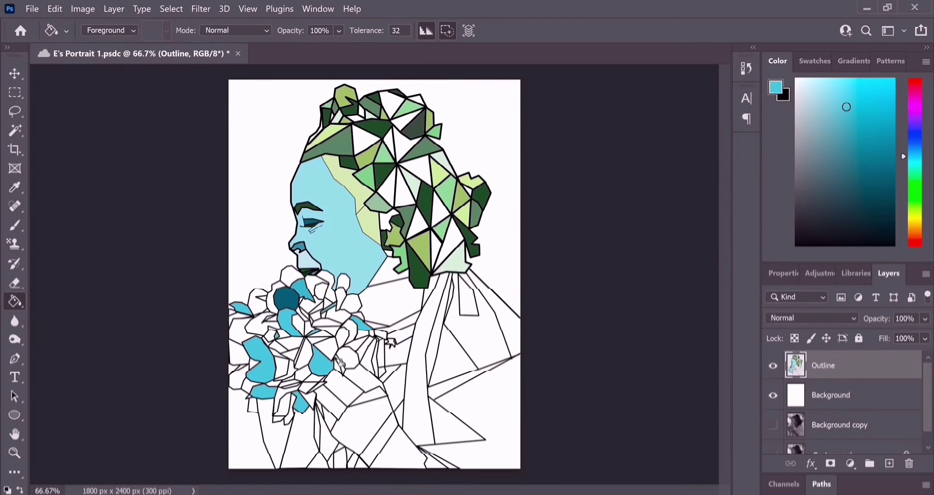
# Fill five flower petals dark teal
pyautogui.click(304, 354)
pyautogui.click(327, 285)
pyautogui.click(344, 282)
pyautogui.click(256, 411)
pyautogui.click(263, 323)
pyautogui.click(325, 348)
# Fill more flower petals a darker teal, then two more dark teal
pyautogui.click(312, 328)
pyautogui.click(270, 336)
pyautogui.click(349, 331)
pyautogui.click(341, 299)
pyautogui.click(311, 304)
pyautogui.click(276, 298)
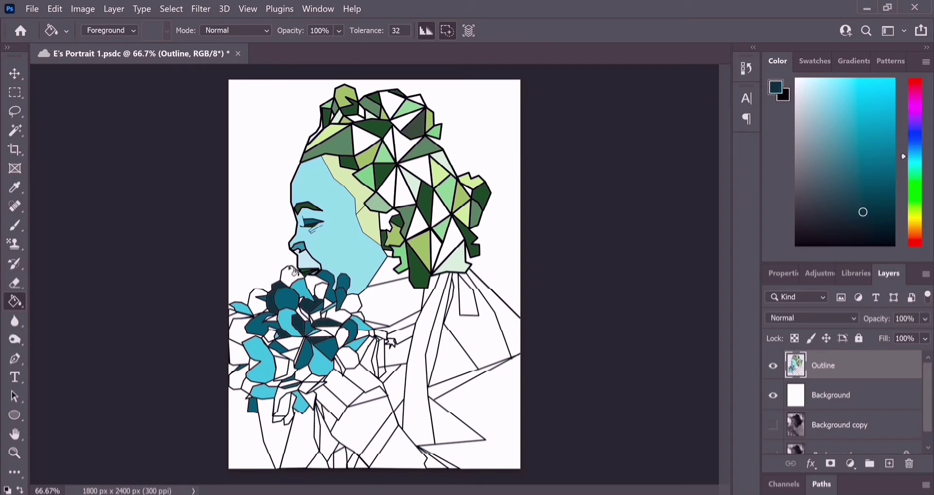
pyautogui.click(242, 331)
pyautogui.click(270, 335)
# Fill three flower petals greyish blue
pyautogui.click(342, 338)
pyautogui.click(813, 151)
pyautogui.click(258, 300)
pyautogui.click(284, 369)
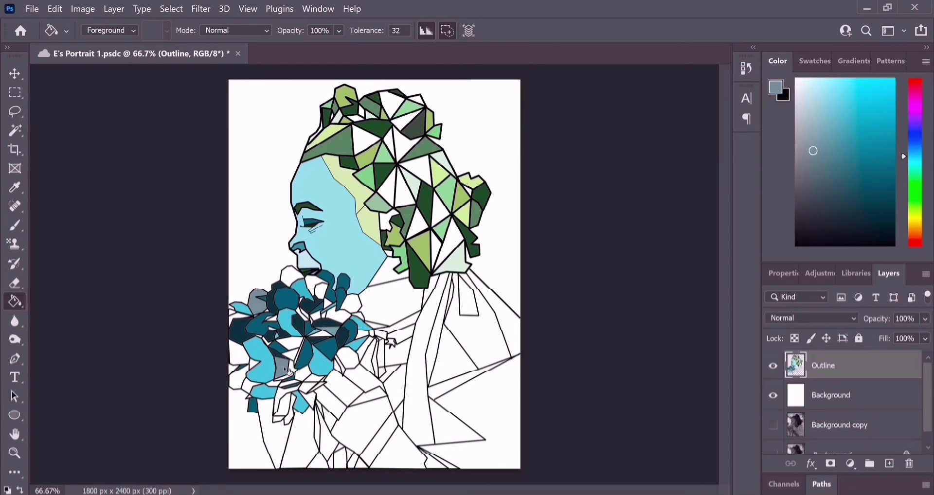
# Fill six flower petals green, undoing an accidental outline recolour
pyautogui.click(904, 187)
pyautogui.click(833, 159)
pyautogui.click(338, 314)
pyautogui.click(289, 343)
pyautogui.click(238, 377)
pyautogui.click(296, 280)
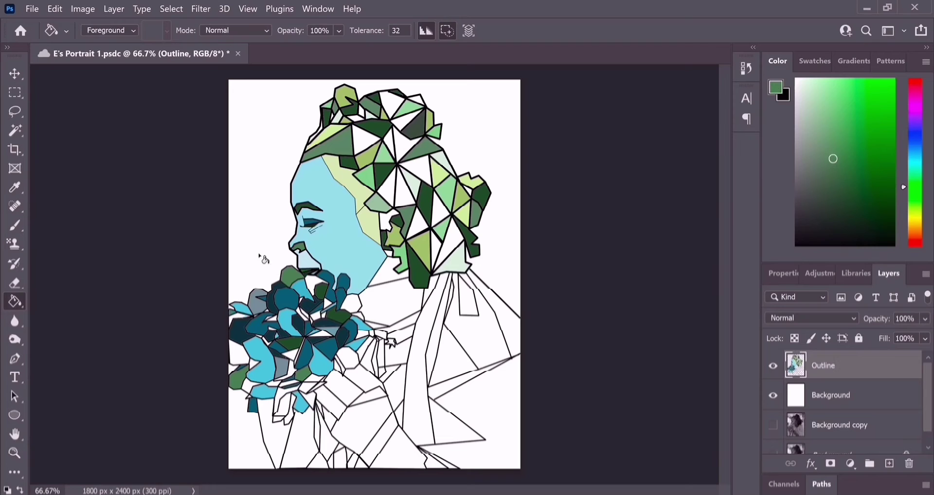
pyautogui.click(343, 371)
pyautogui.hotkey('ctrl', 'z')
# Fill four flower petals light olive green
pyautogui.keyDown('alt'); pyautogui.click(419, 253); pyautogui.keyUp('alt')
pyautogui.click(326, 287)
pyautogui.click(291, 357)
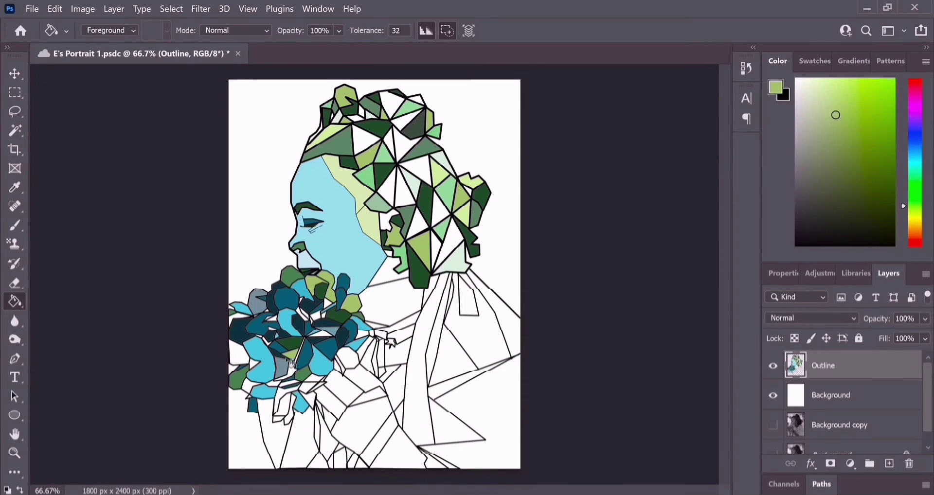
pyautogui.click(239, 351)
pyautogui.click(347, 357)
# Sample teal blue from the artwork and fill two lower flower petals
pyautogui.keyDown('alt'); pyautogui.click(278, 335); pyautogui.keyUp('alt')
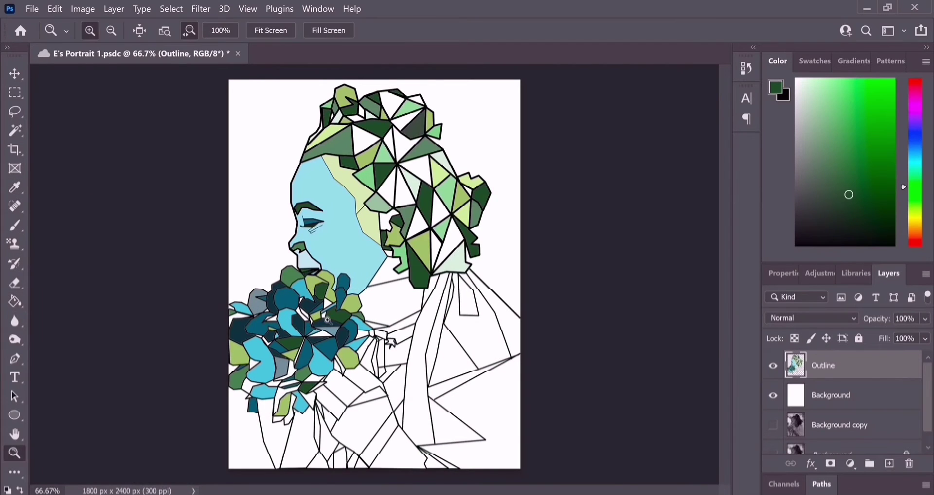
pyautogui.keyDown('ctrl'); pyautogui.click(295, 306); pyautogui.keyUp('ctrl')
pyautogui.keyDown('alt'); pyautogui.click(421, 346); pyautogui.keyUp('alt')
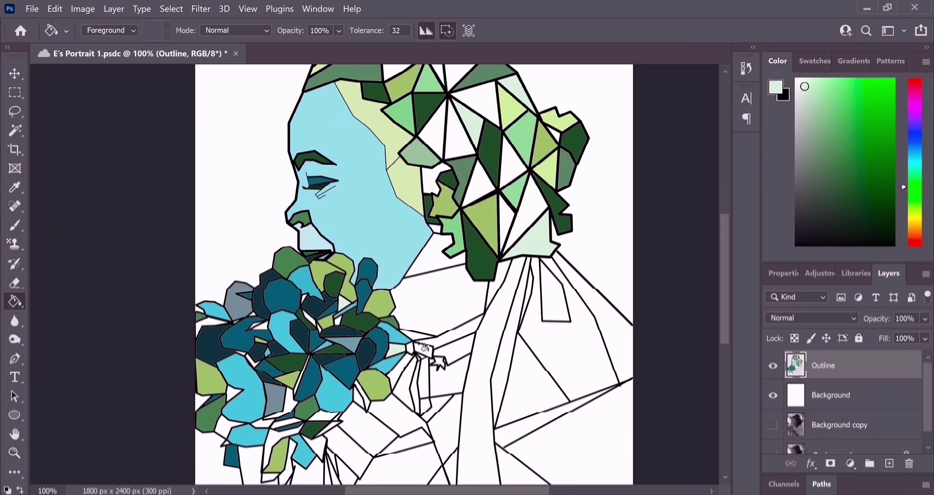
pyautogui.keyDown('alt'); pyautogui.click(214, 328); pyautogui.keyUp('alt')
pyautogui.click(258, 464)
pyautogui.click(323, 415)
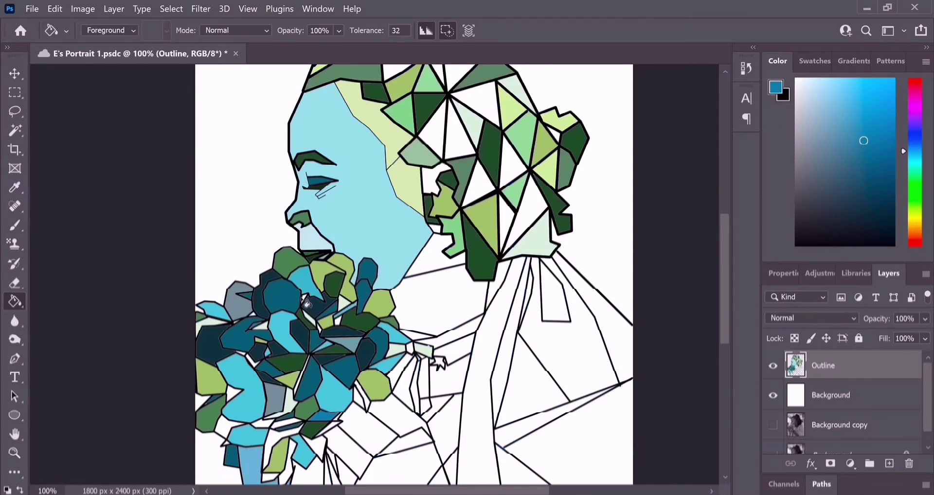
# Fill a small sliver and two small bouquet gaps light green
pyautogui.keyDown('alt'); pyautogui.click(284, 426); pyautogui.keyUp('alt')
pyautogui.keyDown('ctrl'); pyautogui.click(301, 302); pyautogui.keyUp('ctrl')
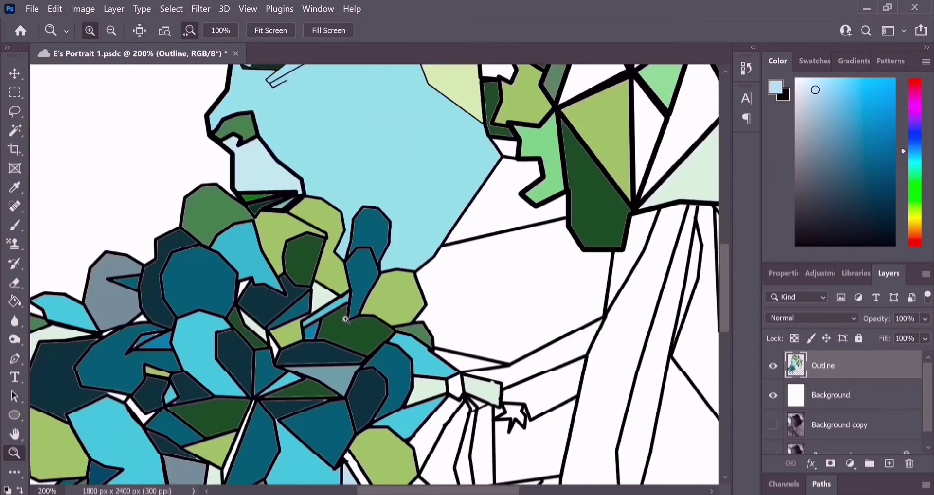
pyautogui.moveTo(520, 398); pyautogui.dragTo(462, 235)
pyautogui.click(460, 233)
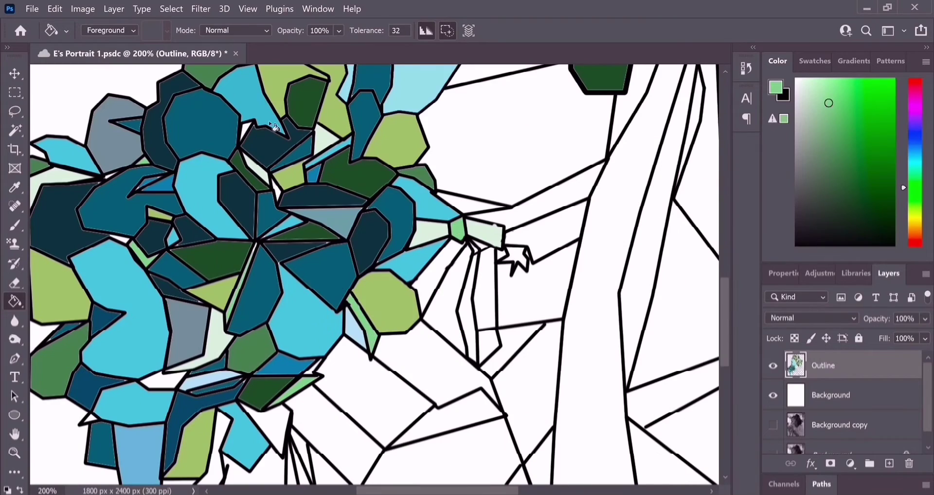
pyautogui.click(221, 437)
pyautogui.click(160, 380)
# Fill three lower petals with sampled dark blue and a triangle teal
pyautogui.click(15, 188)
pyautogui.click(104, 326)
pyautogui.click(15, 301)
pyautogui.click(272, 429)
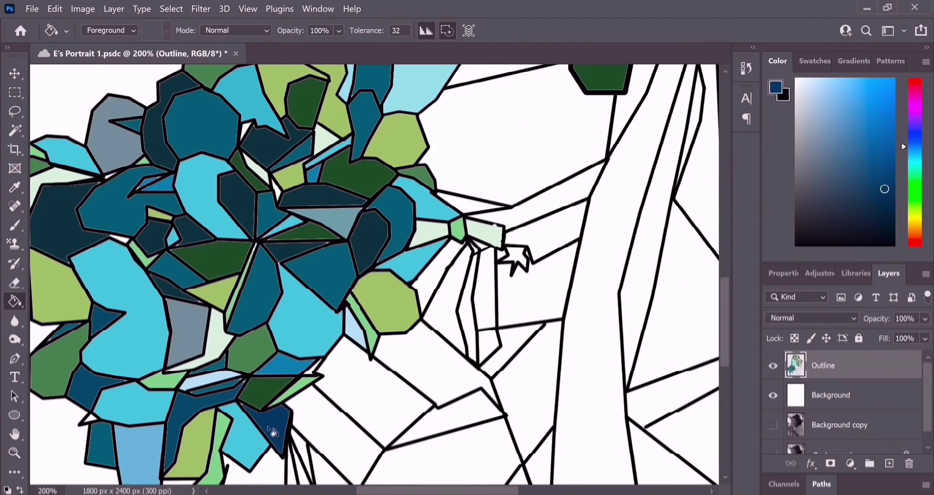
pyautogui.press('z')
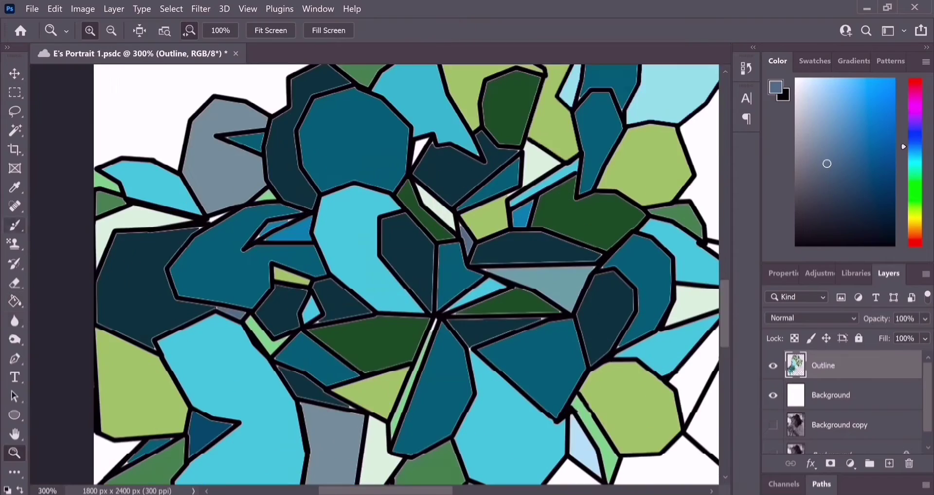
pyautogui.press('g')
pyautogui.scroll(5, 256, 201)
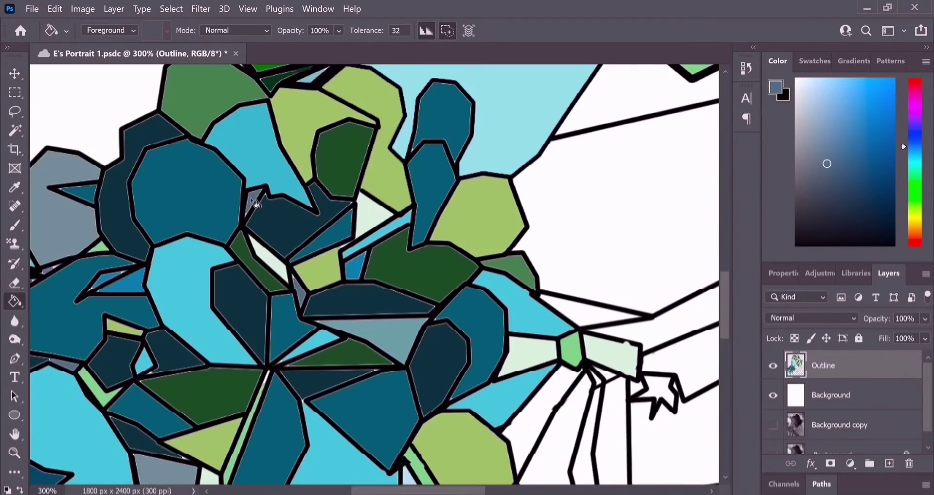
pyautogui.hotkey('ctrl', '1')
pyautogui.click(464, 250)
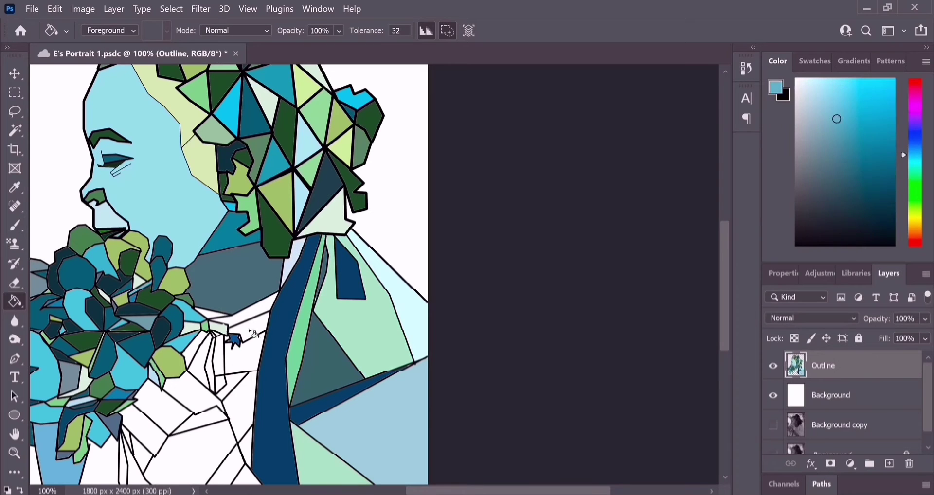
# Fill white chest regions grey-green, light blue and grey
pyautogui.click(202, 356)
pyautogui.click(211, 332)
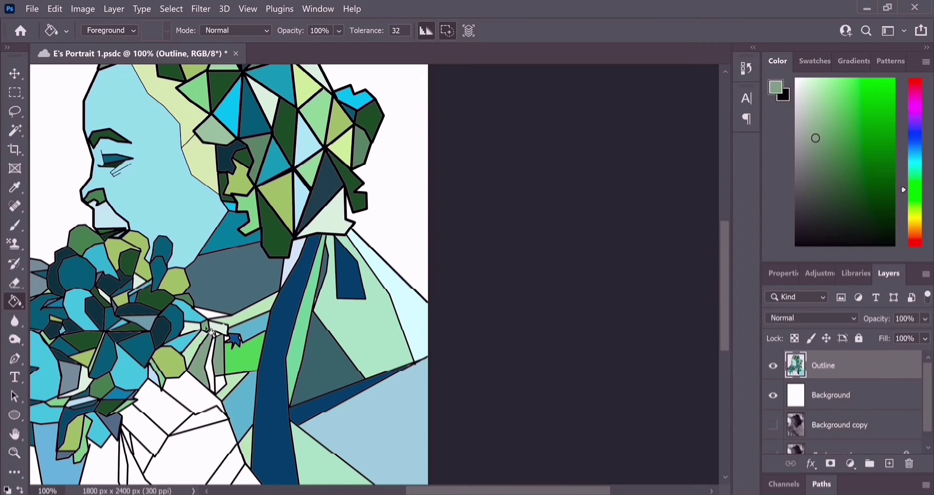
pyautogui.keyDown('ctrl'); pyautogui.click(229, 341); pyautogui.keyUp('ctrl')
pyautogui.press('z')
pyautogui.keyDown('alt'); pyautogui.click(219, 291); pyautogui.keyUp('alt')
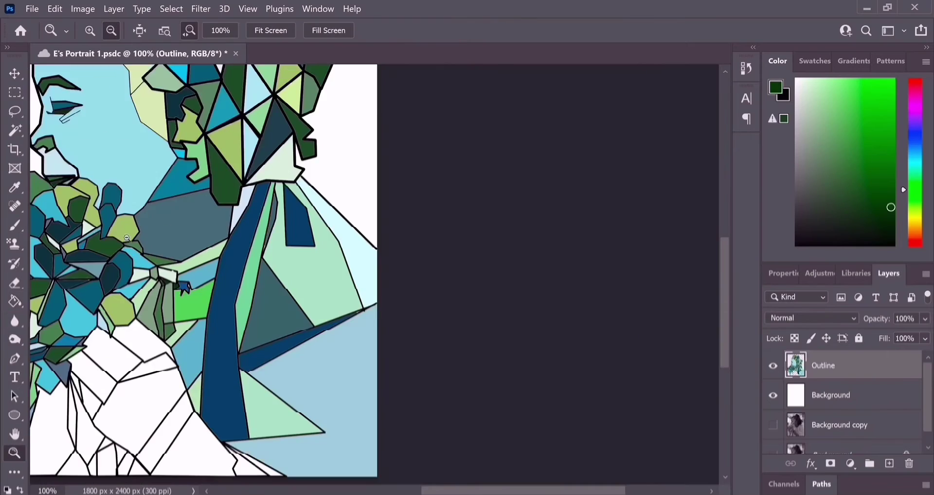
pyautogui.click(220, 291)
pyautogui.press('g')
pyautogui.keyDown('alt'); pyautogui.click(233, 312); pyautogui.keyUp('alt')
pyautogui.click(229, 384)
pyautogui.click(272, 467)
pyautogui.click(248, 411)
# Fill three bottom-centre areas teal and one area near the bottom green
pyautogui.press('e')
pyautogui.press('g')
pyautogui.click(239, 450)
pyautogui.click(209, 394)
pyautogui.click(190, 423)
pyautogui.keyDown('alt'); pyautogui.click(190, 438); pyautogui.keyUp('alt')
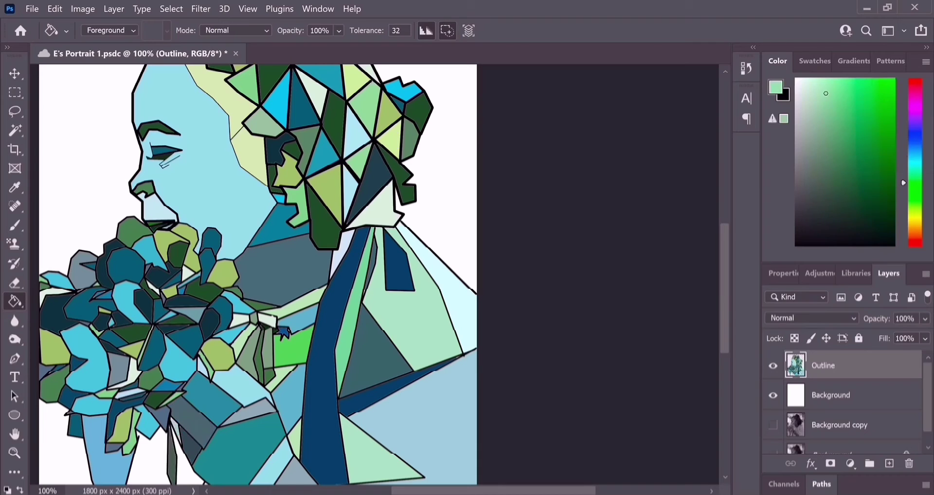
pyautogui.click(187, 458)
# Sample teal from the artwork and fill the last white gaps along the canvas bottom
pyautogui.moveTo(284, 245); pyautogui.dragTo(494, 266)
pyautogui.keyDown('alt'); pyautogui.click(494, 267); pyautogui.keyUp('alt')
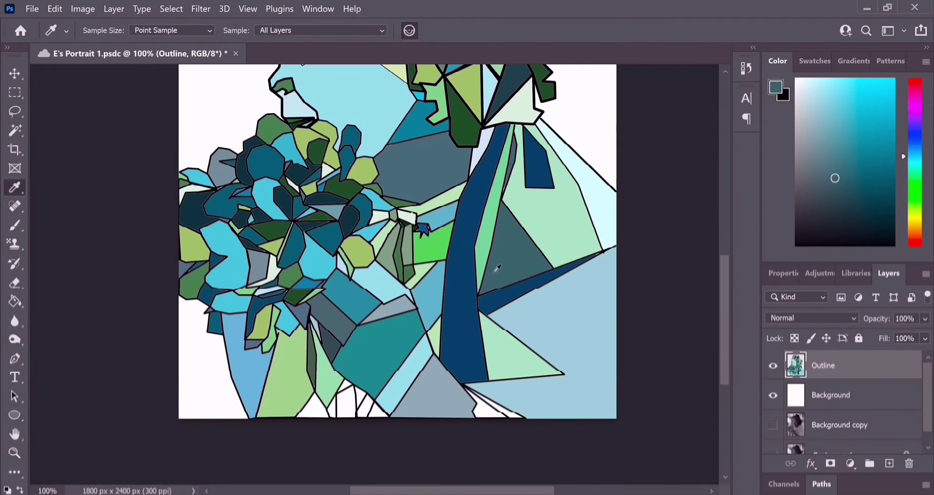
pyautogui.click(496, 409)
pyautogui.click(486, 406)
pyautogui.click(372, 409)
pyautogui.click(364, 406)
pyautogui.click(326, 403)
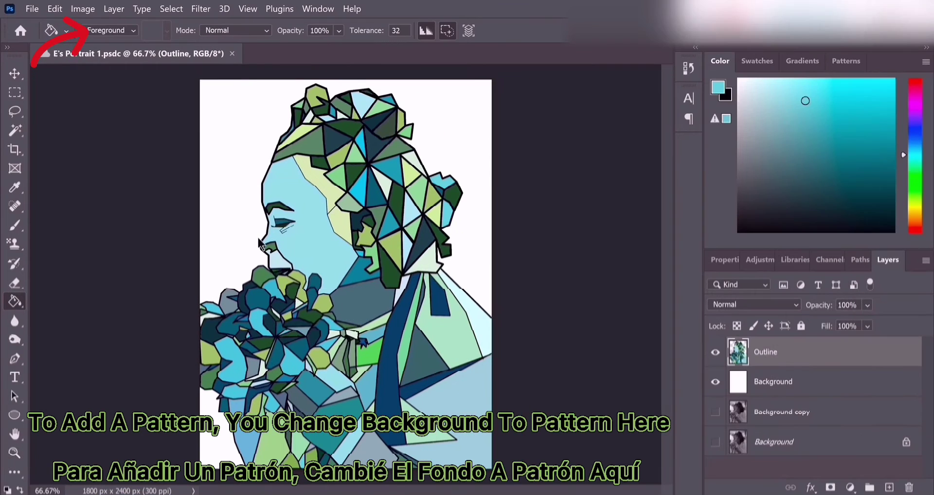
# Fill the triangle beside the neck with the green Water pattern
pyautogui.click(137, 40)
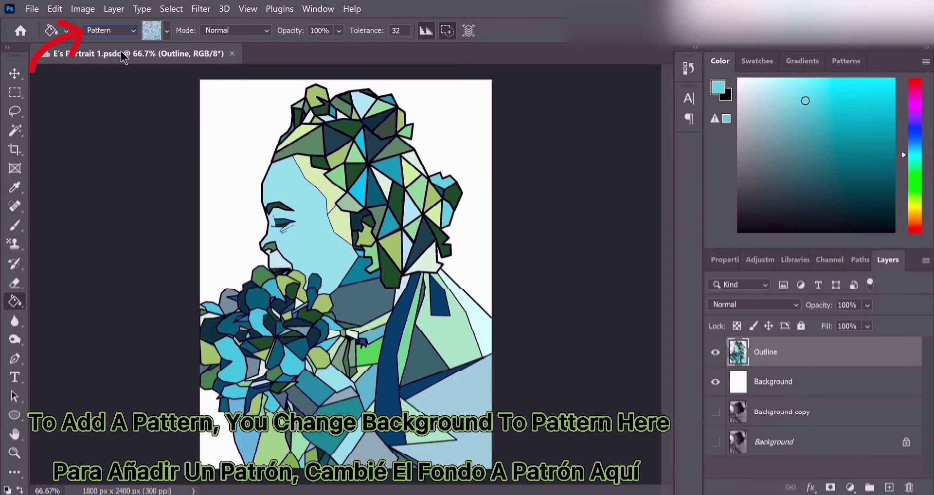
pyautogui.click(166, 31)
pyautogui.click(117, 131)
pyautogui.click(420, 193)
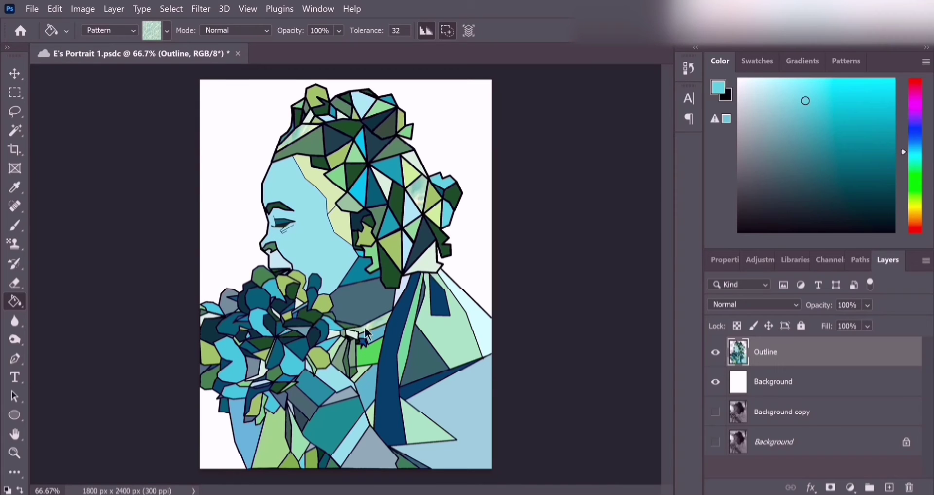
pyautogui.click(471, 317)
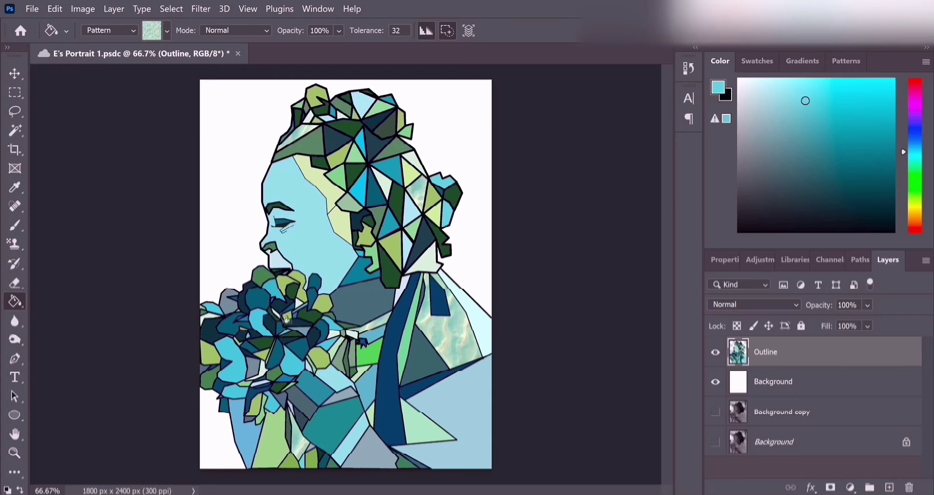
# Fill a hair triangle with the pale Water pattern, undoing a blue water fill on the face
pyautogui.click(152, 31)
pyautogui.click(92, 131)
pyautogui.click(453, 220)
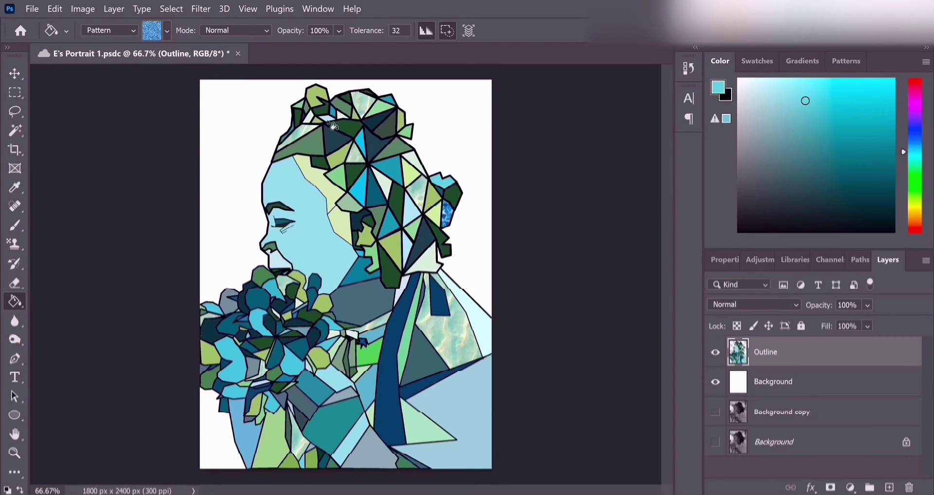
pyautogui.click(152, 32)
pyautogui.click(142, 130)
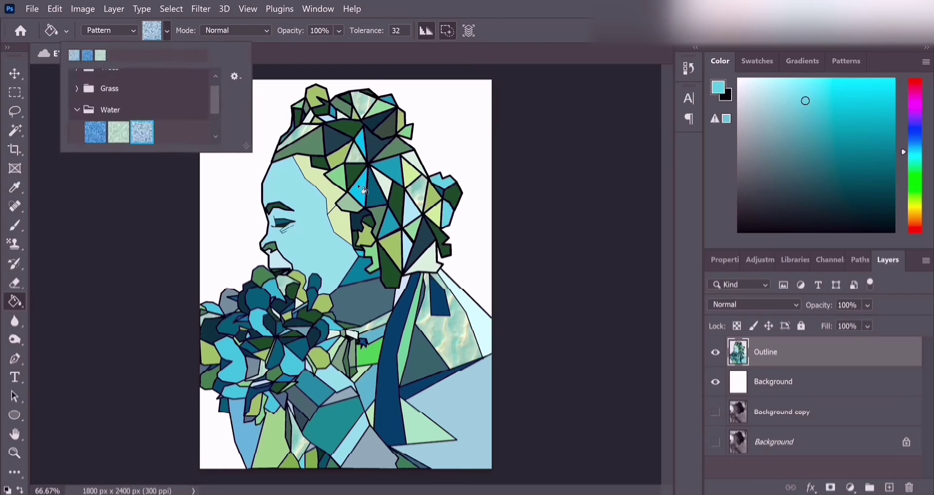
pyautogui.click(365, 163)
pyautogui.click(330, 290)
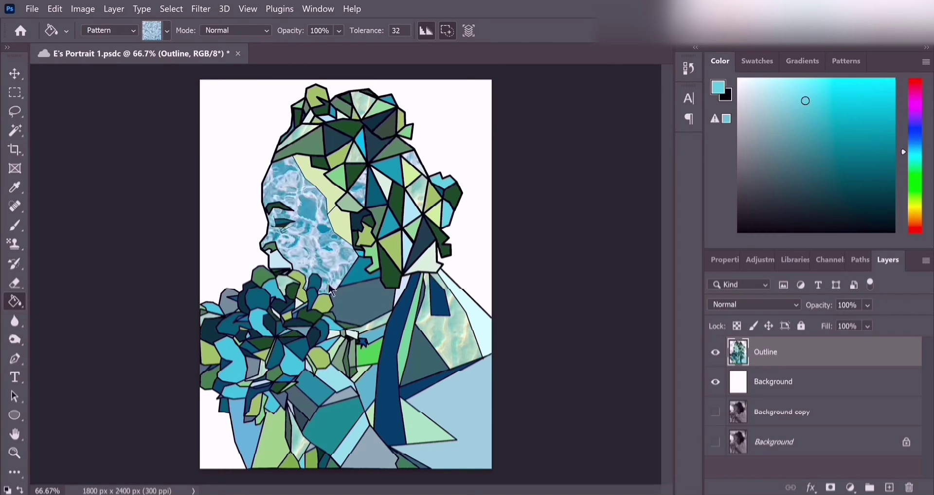
pyautogui.hotkey('ctrl', 'z')
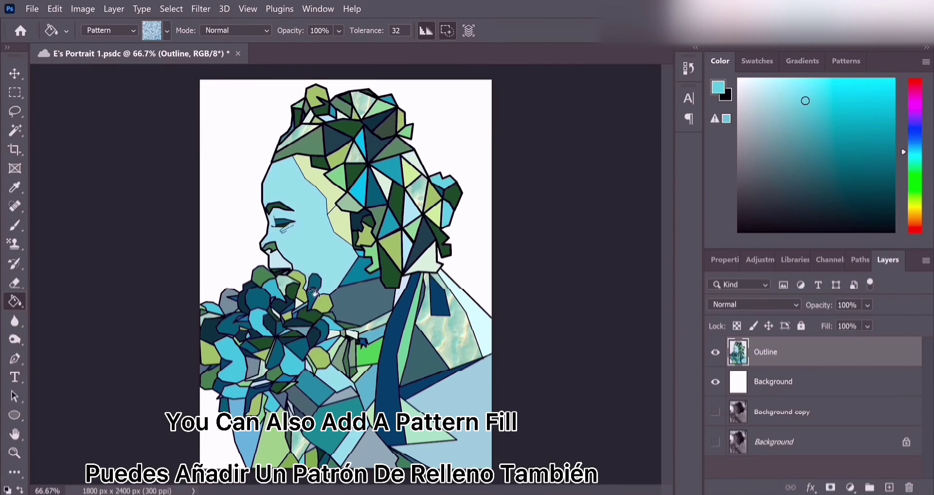
# Add a blue water Pattern Fill layer and set the Outline layer's blend mode to Luminosity
pyautogui.click(846, 61)
pyautogui.click(743, 208)
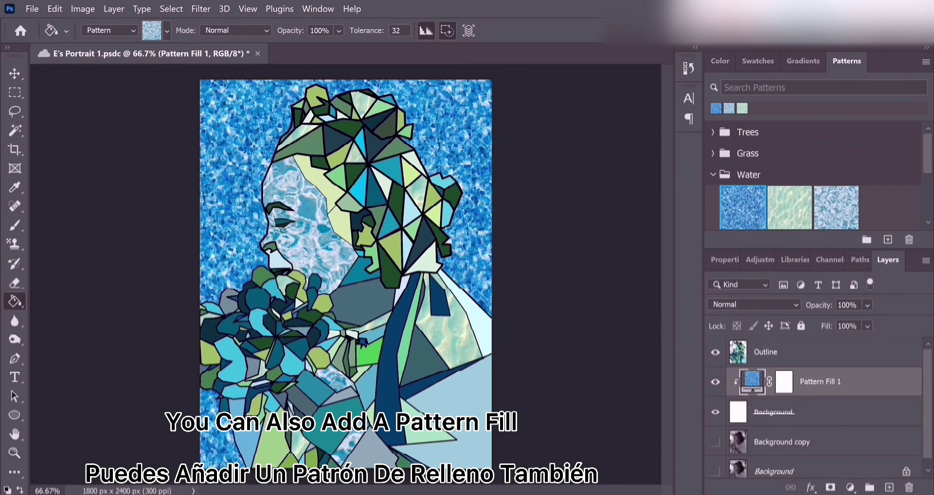
pyautogui.click(735, 347)
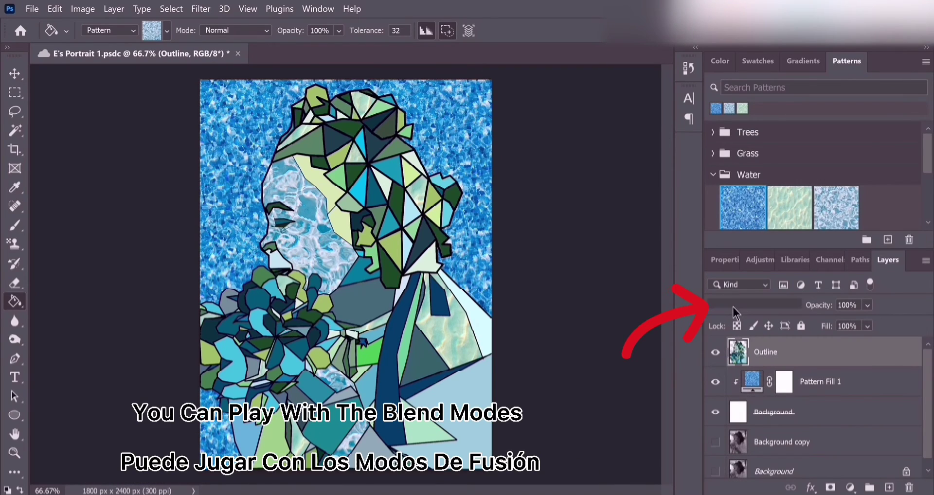
pyautogui.click(732, 306)
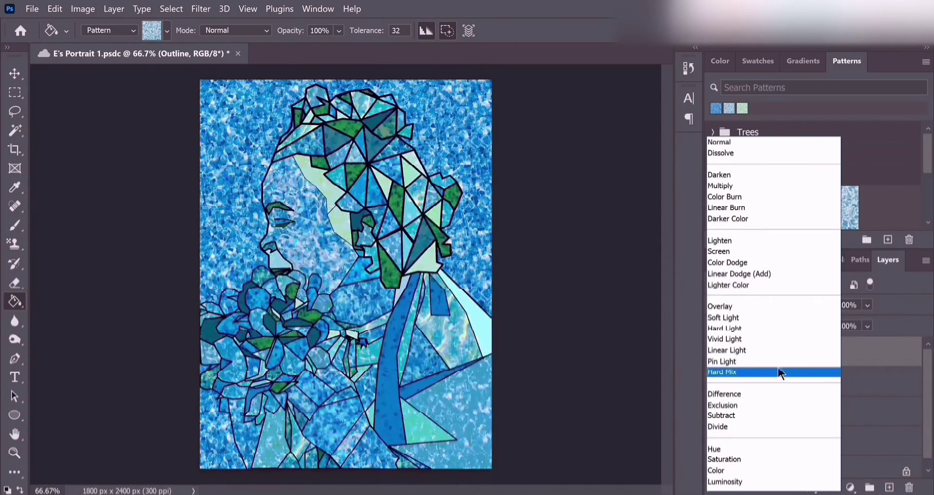
pyautogui.click(797, 482)
# Duplicate the Outline layer from its right-click menu
pyautogui.rightClick(740, 358)
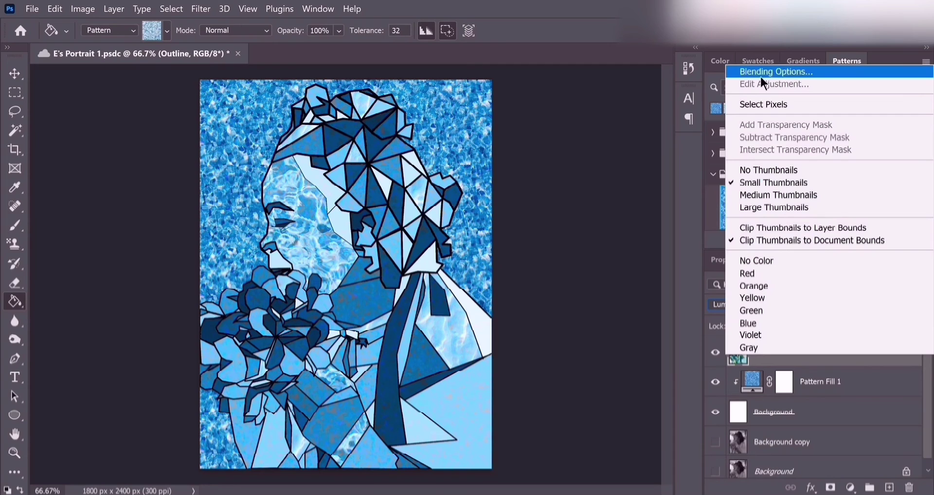
pyautogui.click(822, 359)
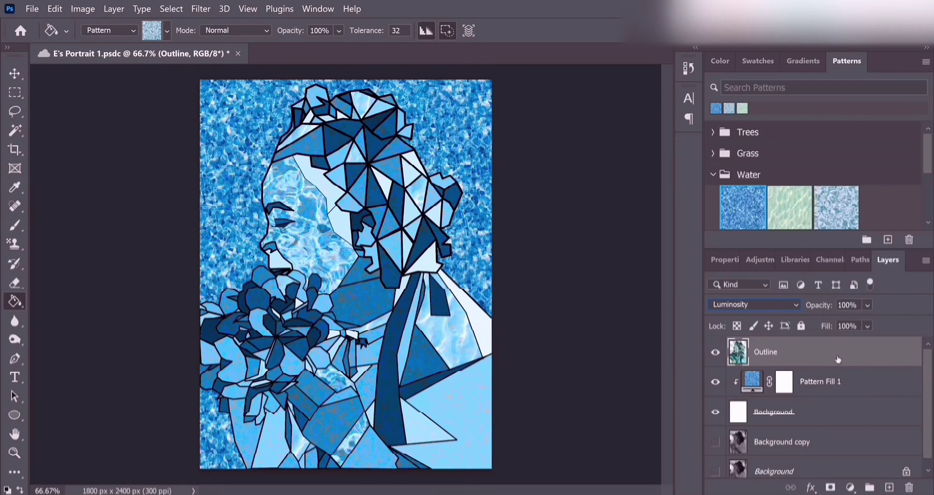
pyautogui.rightClick(822, 359)
pyautogui.click(671, 78)
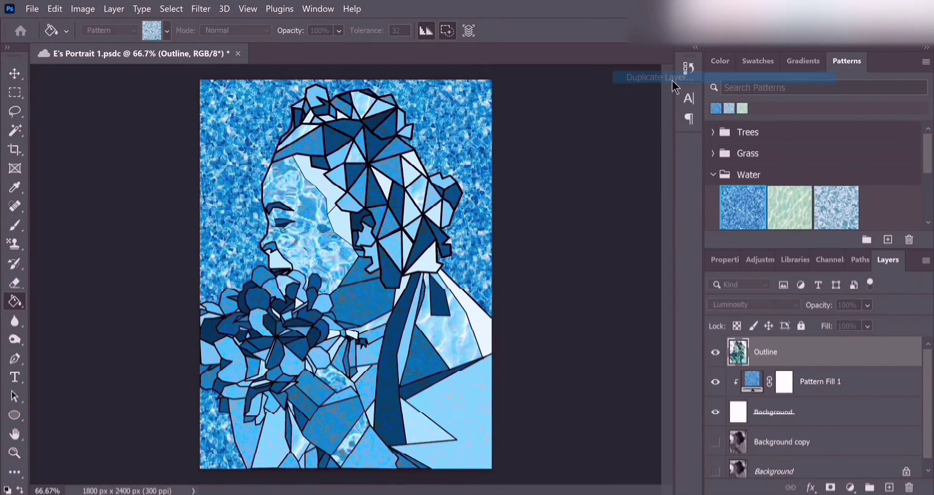
# Create an Outline copy layer with Saturation blend mode
pyautogui.click(590, 130)
pyautogui.click(737, 305)
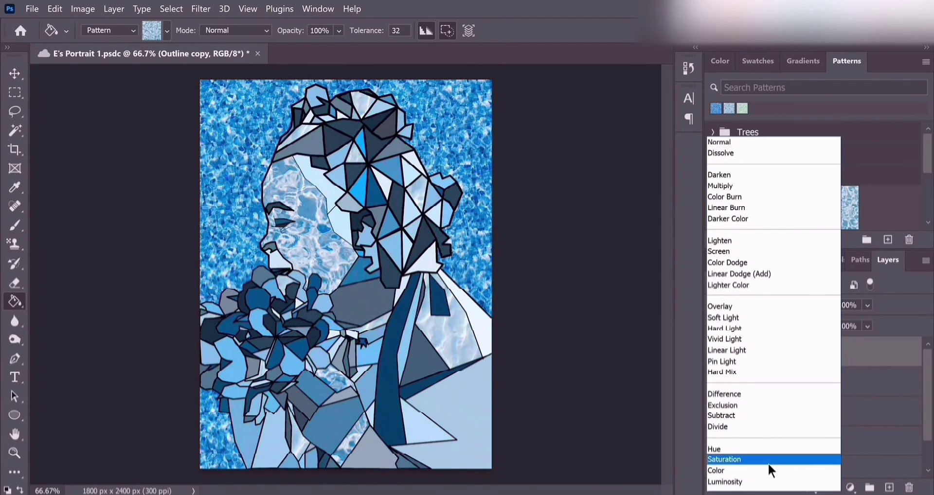
pyautogui.click(770, 460)
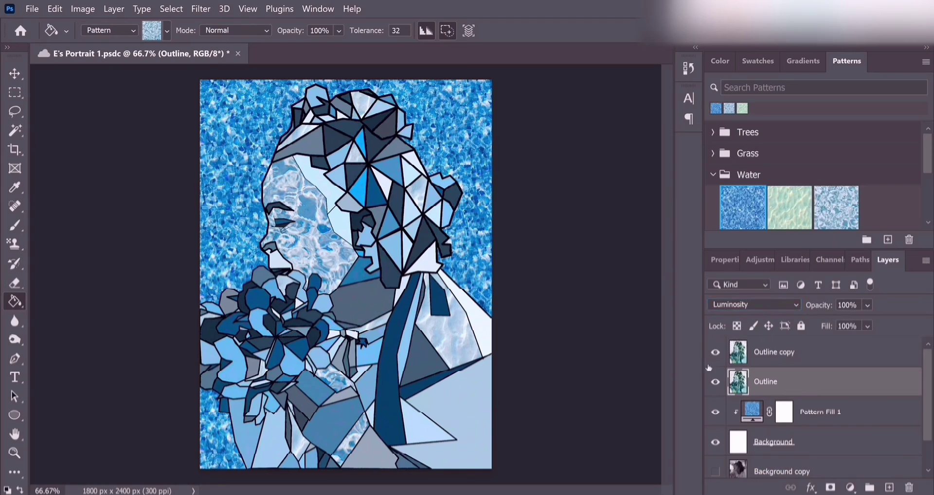
# Pattern-fill two facets, one with a grass pattern and one with the pink flower pattern
pyautogui.click(109, 30)
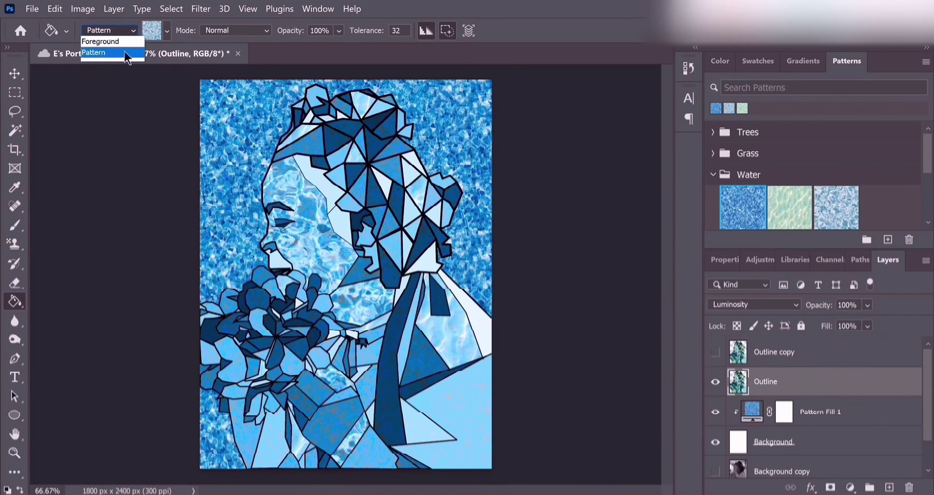
pyautogui.click(102, 55)
pyautogui.click(167, 30)
pyautogui.click(168, 30)
pyautogui.click(89, 88)
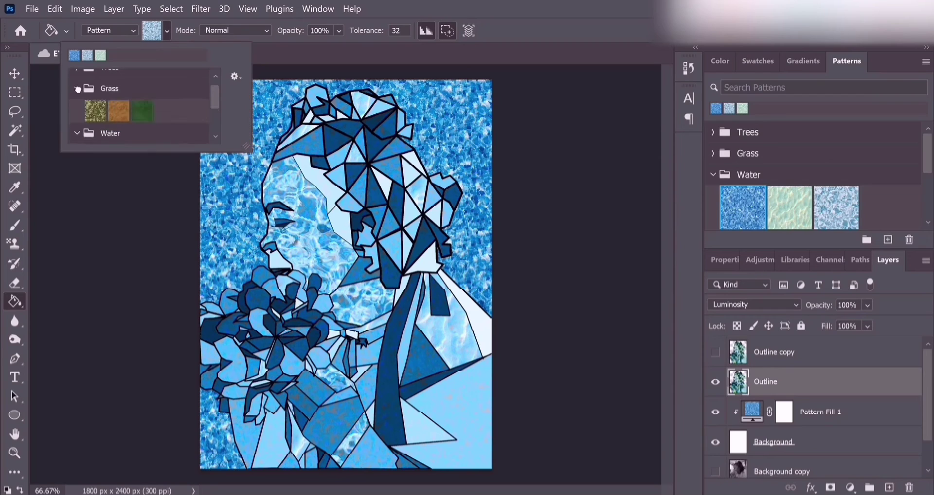
pyautogui.click(95, 110)
pyautogui.click(376, 192)
pyautogui.click(168, 30)
pyautogui.click(89, 130)
pyautogui.doubleClick(80, 132)
pyautogui.click(380, 206)
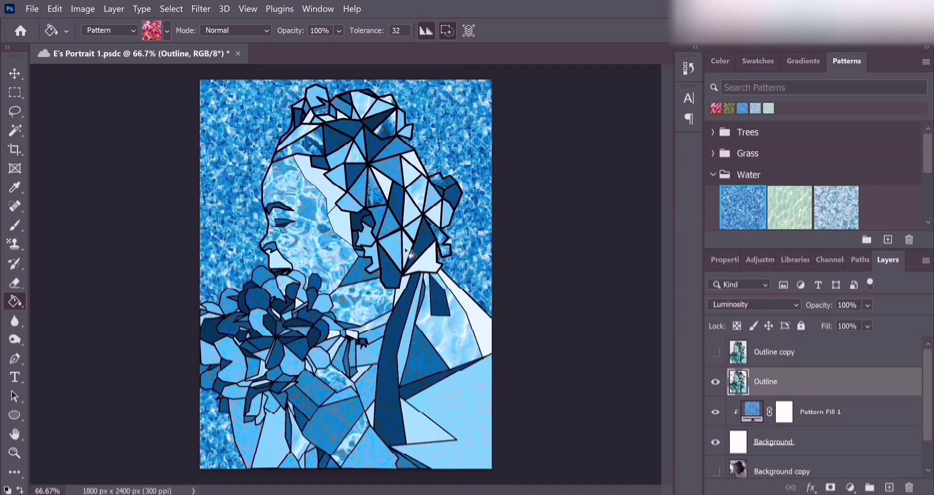
# Fill the long ribbon strip and a small facet with the dark tree pattern, undoing one misplaced fill
pyautogui.click(167, 30)
pyautogui.scroll(-2, 107, 107)
pyautogui.click(73, 80)
pyautogui.doubleClick(97, 105)
pyautogui.click(447, 352)
pyautogui.hotkey('ctrl', 'z')
pyautogui.click(392, 370)
pyautogui.click(439, 294)
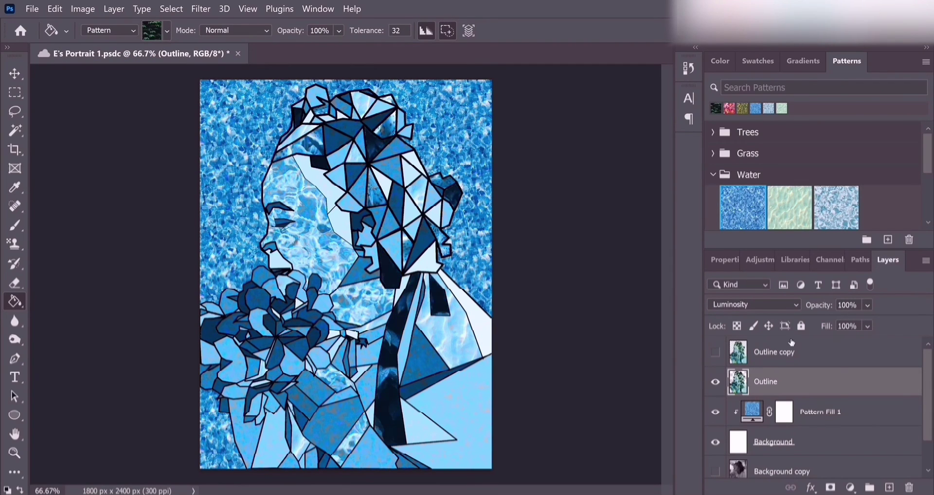
# Show the Outline copy layer again and preview its Saturation blending
pyautogui.click(715, 352)
pyautogui.click(753, 304)
pyautogui.click(778, 352)
pyautogui.click(753, 304)
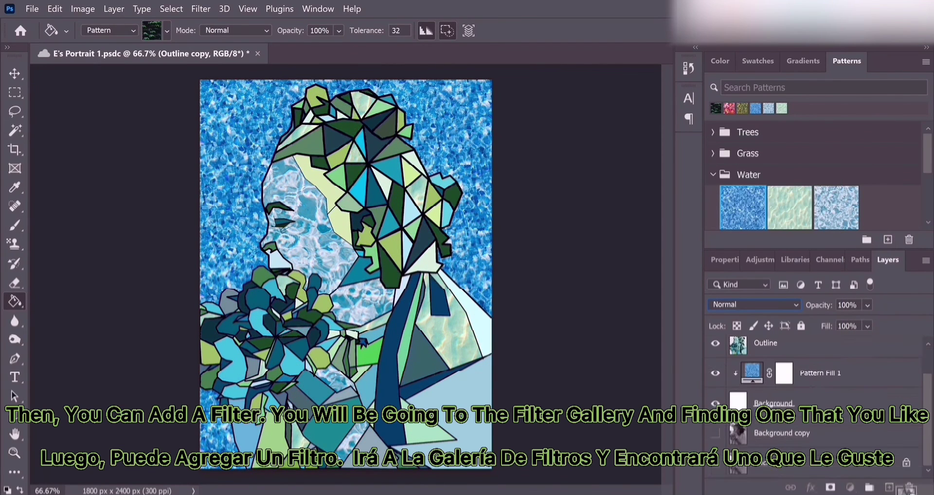
# Delete the Outline copy, then preview Grain, Craquelure, Patchwork, Stained Glass and Texturizer in the Filter Gallery
pyautogui.click(909, 487)
pyautogui.click(201, 8)
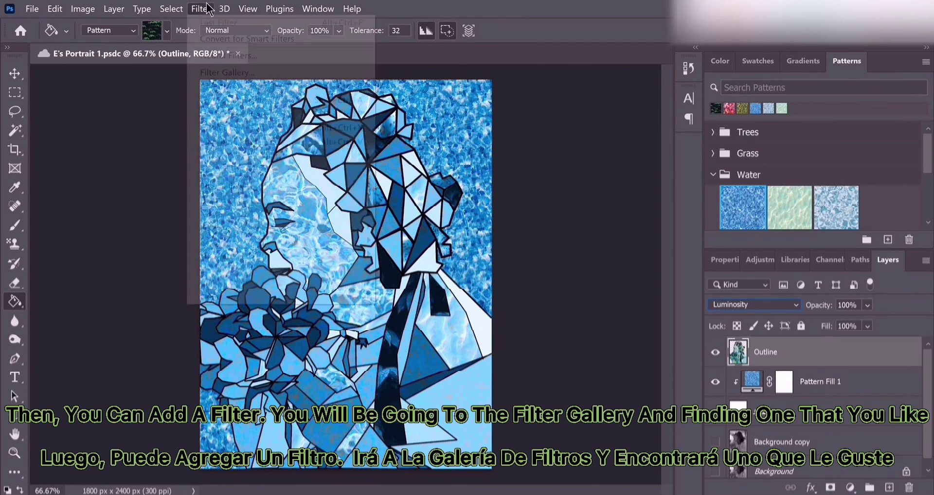
pyautogui.click(280, 73)
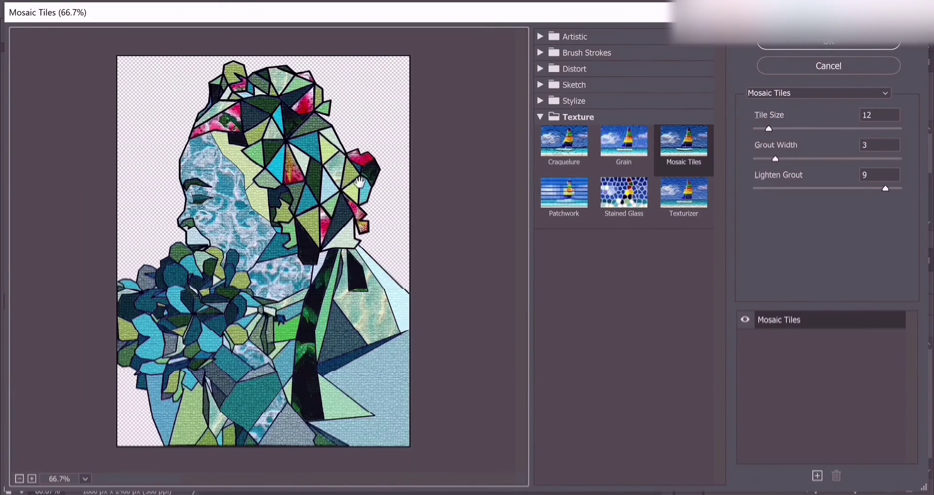
pyautogui.click(623, 143)
pyautogui.click(564, 146)
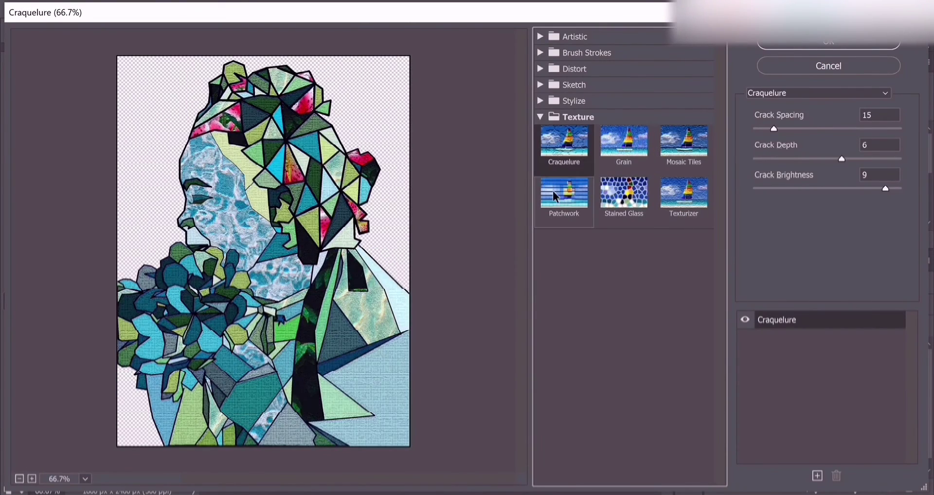
pyautogui.click(564, 195)
pyautogui.click(637, 215)
pyautogui.click(683, 195)
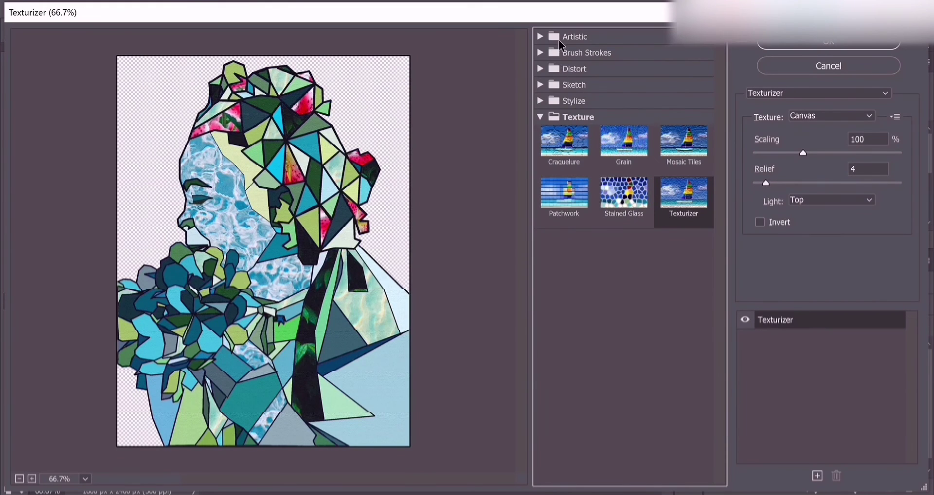
# Compare several Artistic filters and apply Sponge to the Outline layer
pyautogui.click(558, 39)
pyautogui.click(624, 111)
pyautogui.click(684, 112)
pyautogui.click(685, 78)
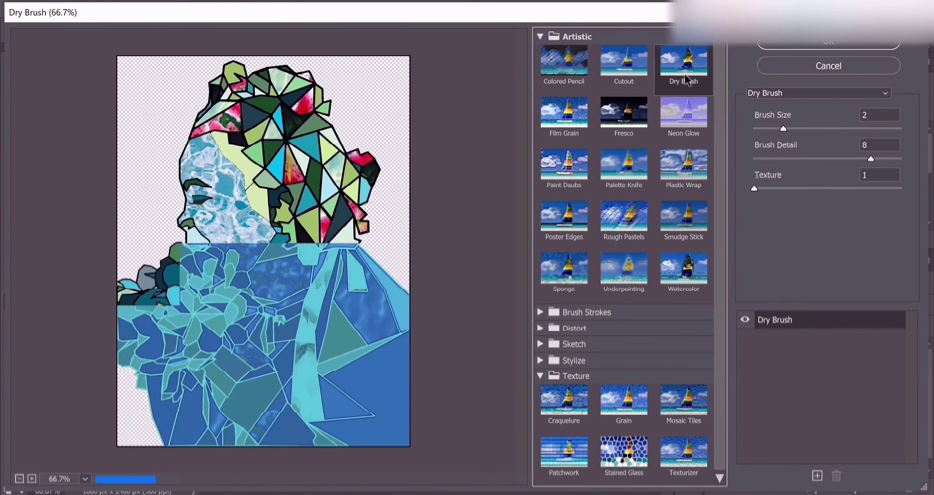
pyautogui.click(563, 183)
pyautogui.click(610, 185)
pyautogui.click(690, 216)
pyautogui.click(683, 270)
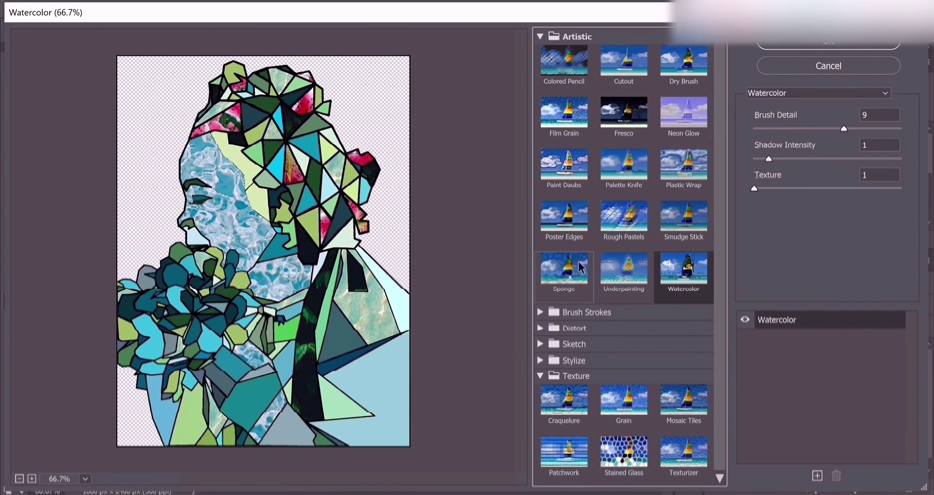
pyautogui.click(581, 267)
pyautogui.click(539, 37)
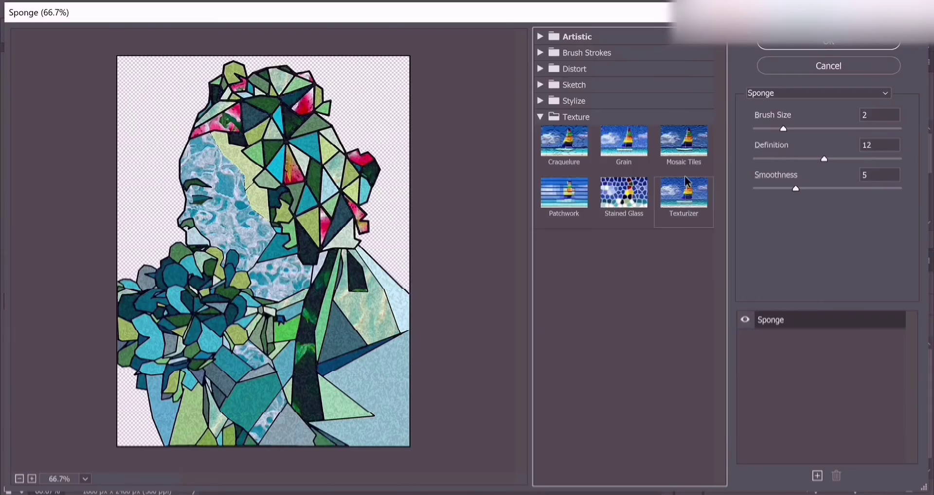
pyautogui.click(825, 44)
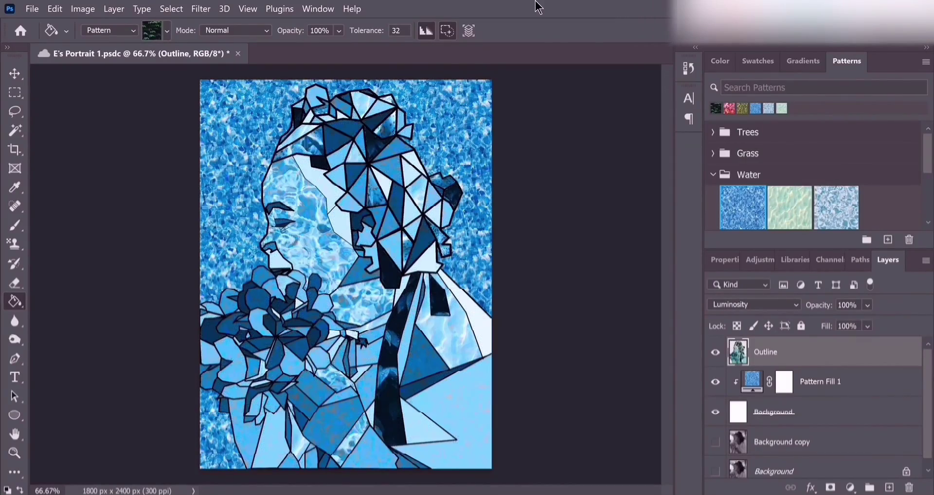